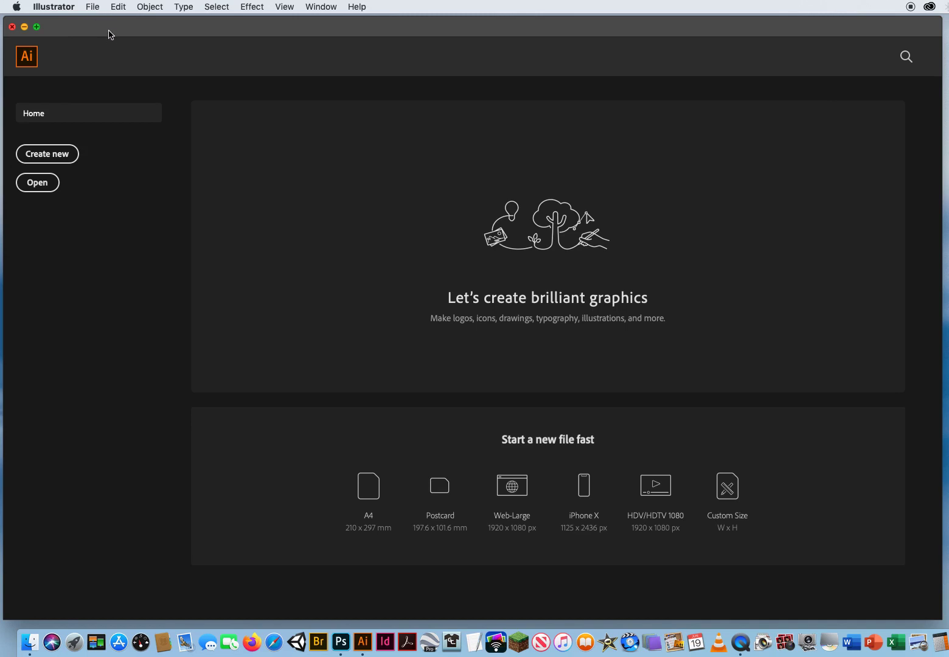
# Step: Open XMEN Logo Art.ai from the CH. 3 Ai DEMOS 3.5 lesson folder
pyautogui.click(91, 6)
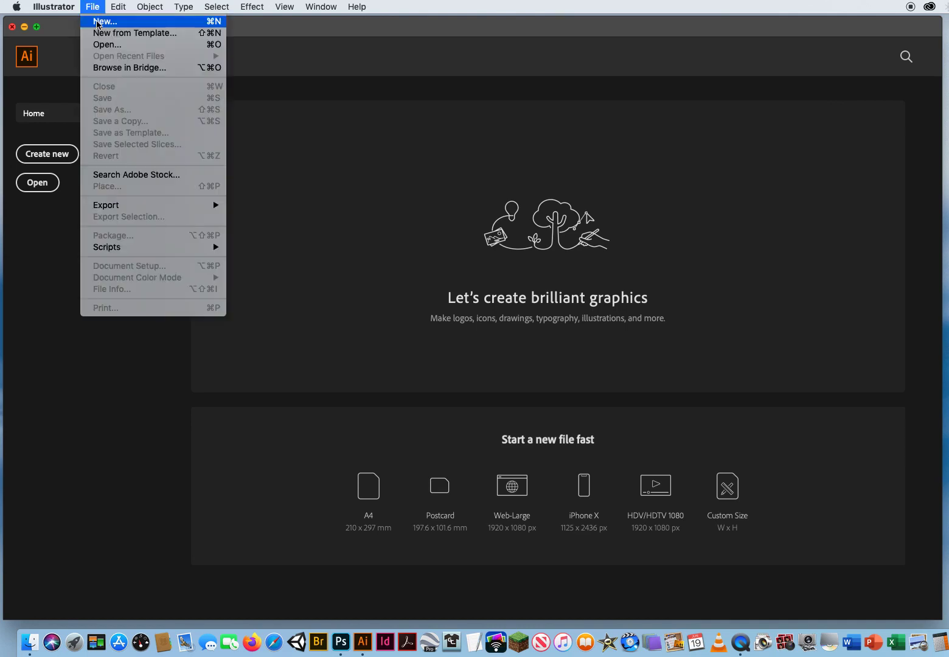
pyautogui.click(101, 45)
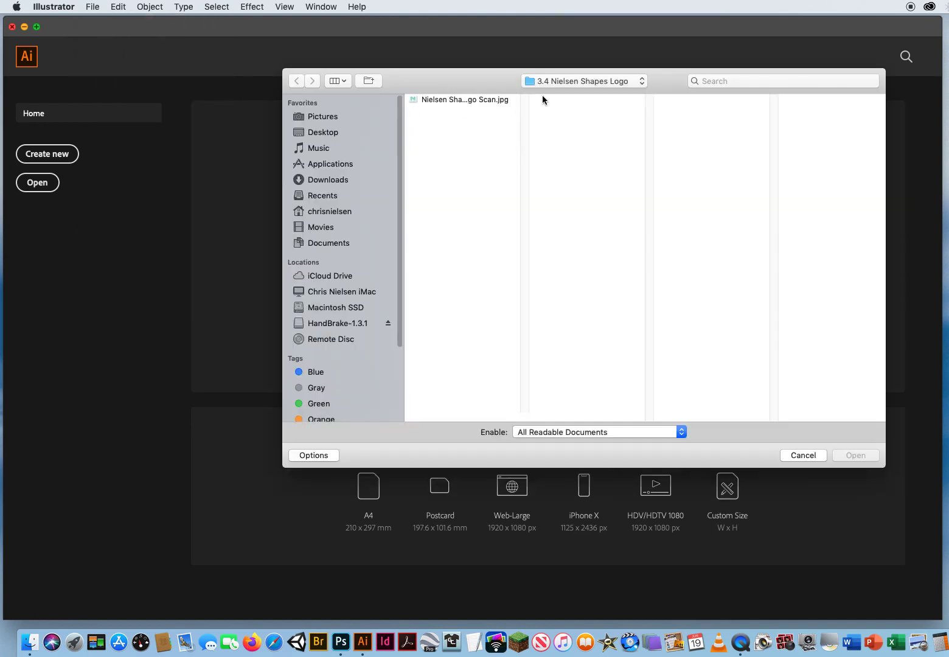
pyautogui.click(570, 79)
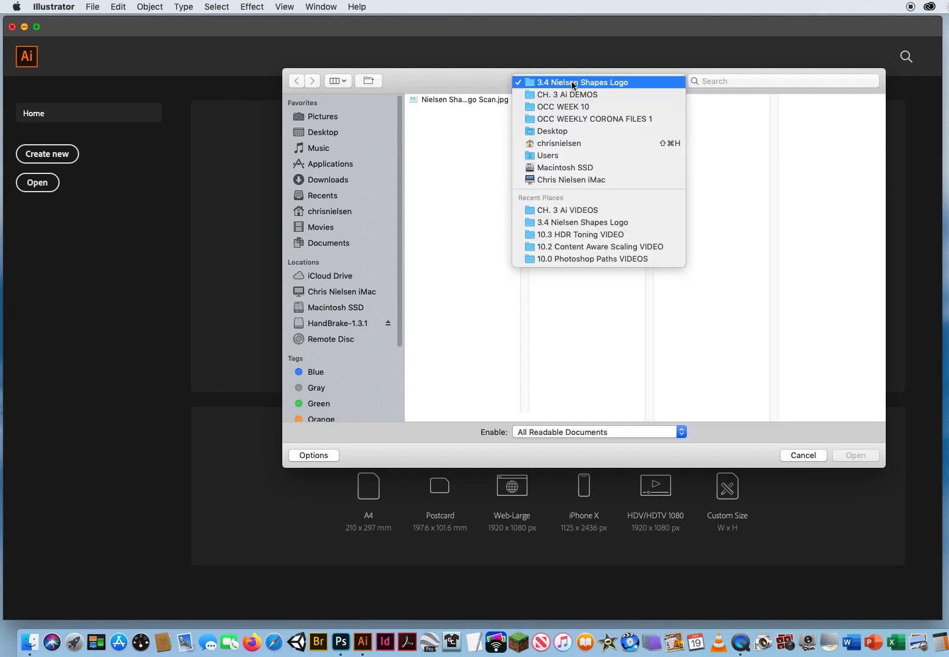
pyautogui.click(573, 96)
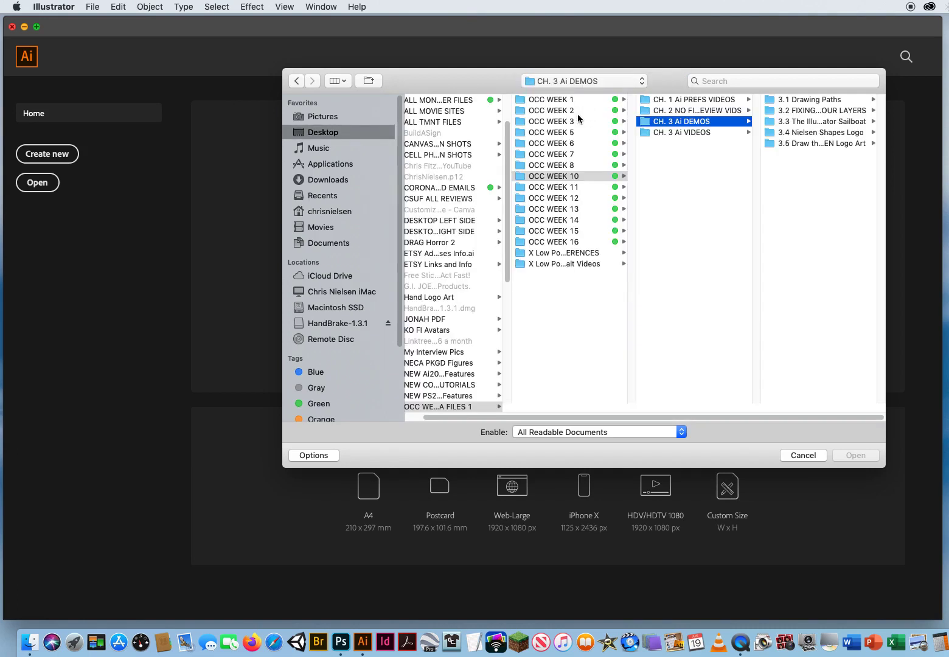
pyautogui.click(794, 144)
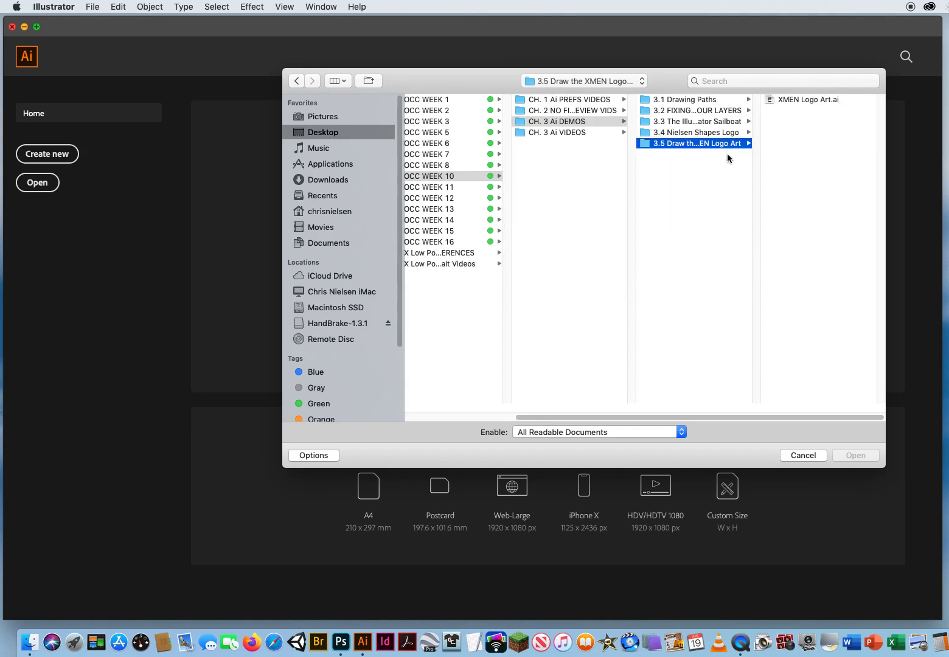
pyautogui.click(792, 100)
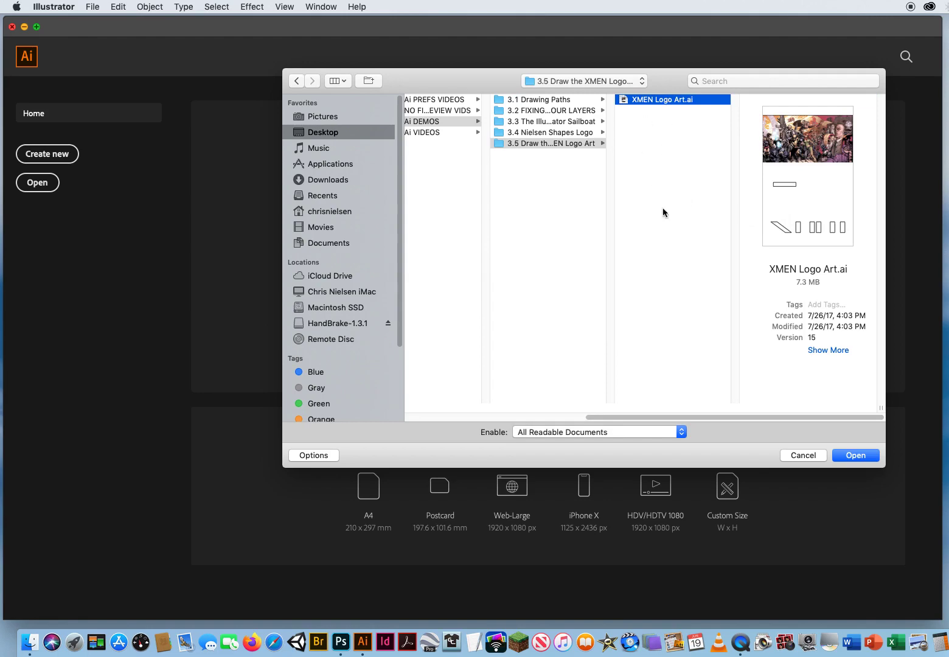
pyautogui.click(847, 455)
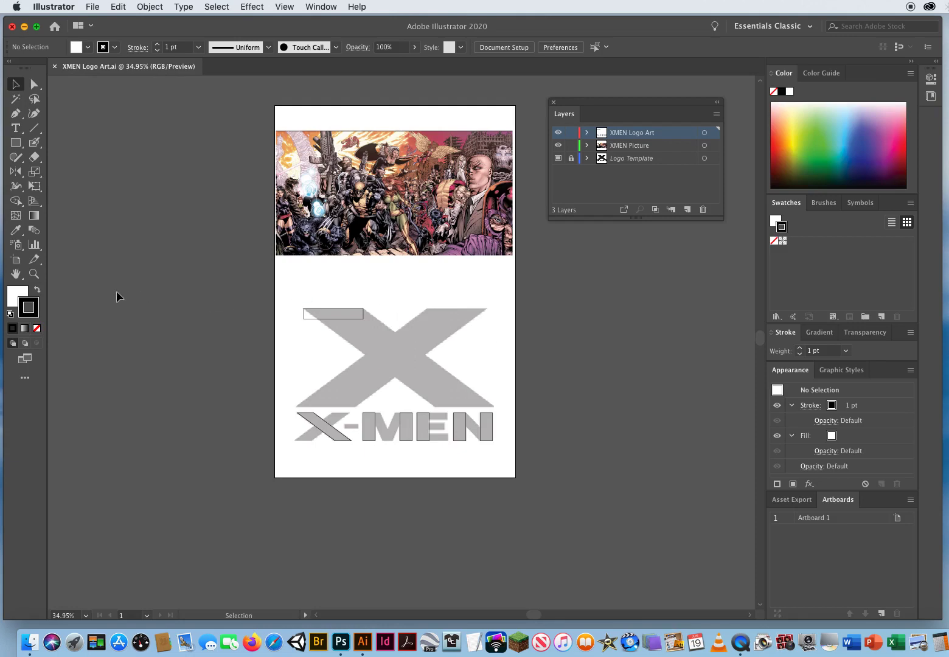
# Step: Zoom to 66.67% on the grey X and X-MEN template and pan it into view
pyautogui.click(34, 274)
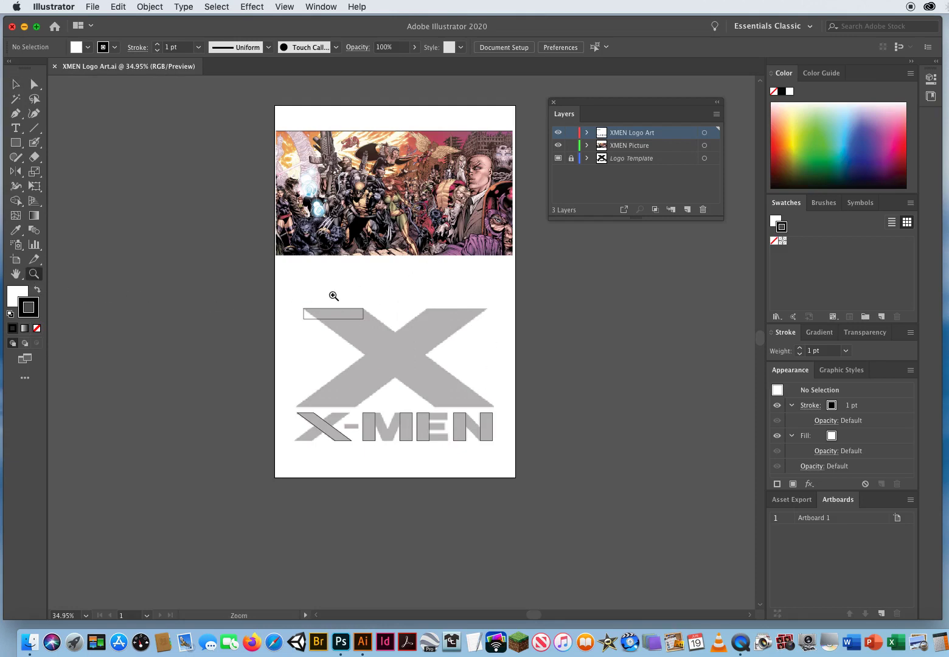
pyautogui.click(390, 353)
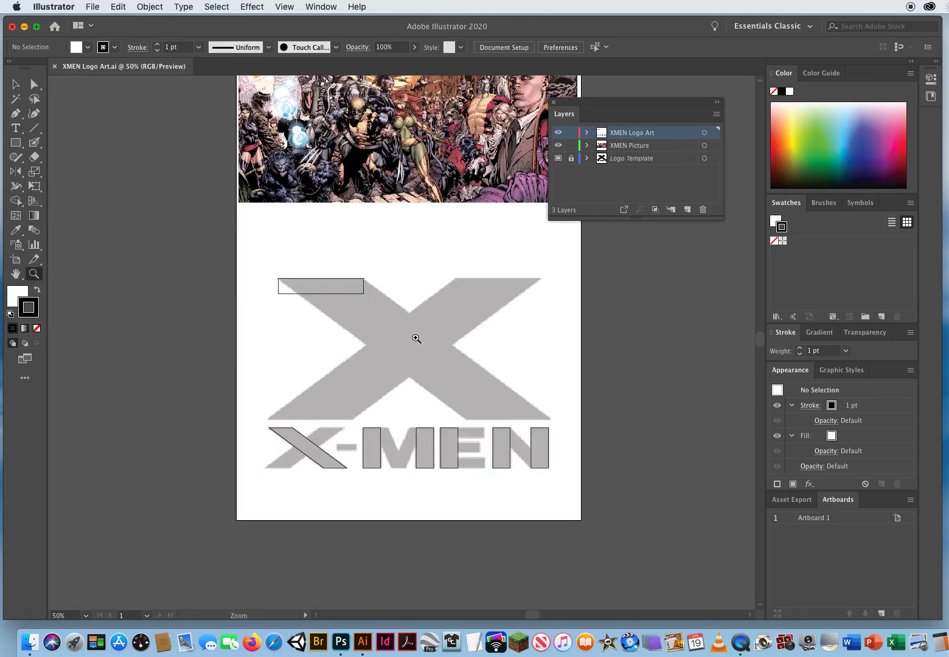
pyautogui.click(416, 338)
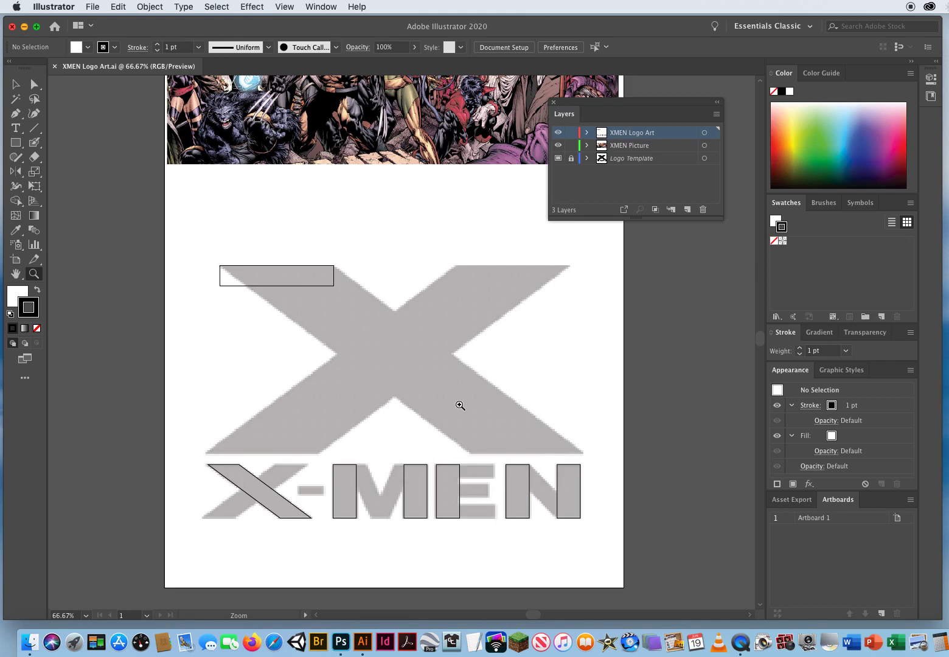
pyautogui.moveTo(412, 156); pyautogui.dragTo(388, 290)
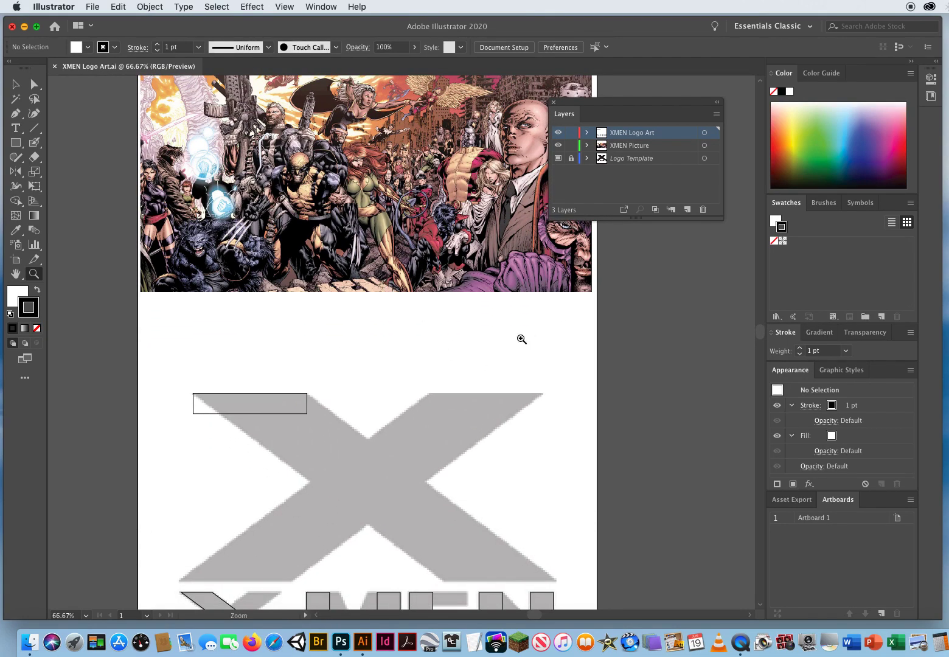
pyautogui.scroll(-5, 453, 390)
pyautogui.click(15, 84)
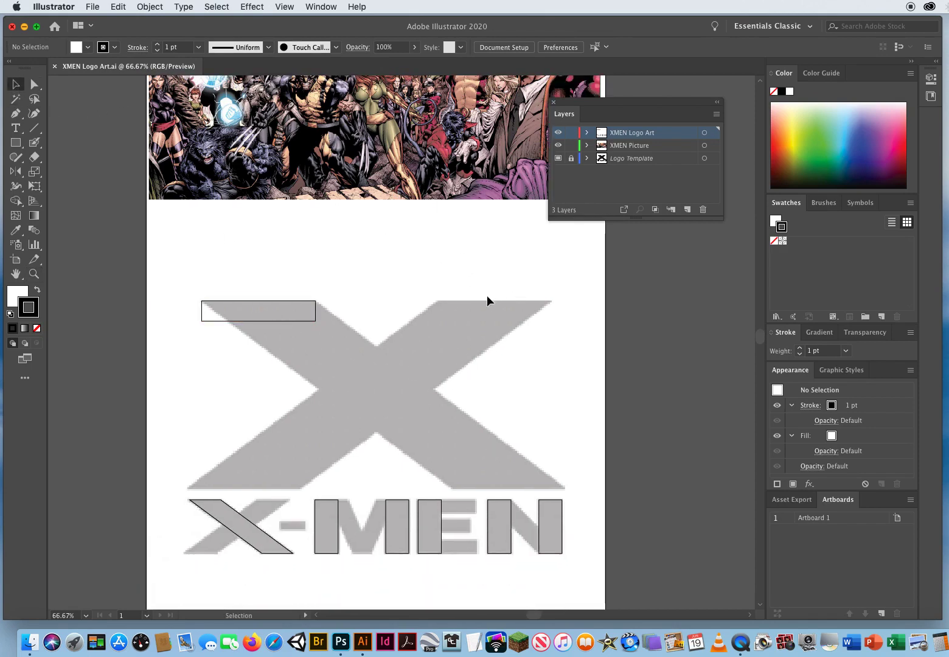
pyautogui.scroll(-3, 331, 444)
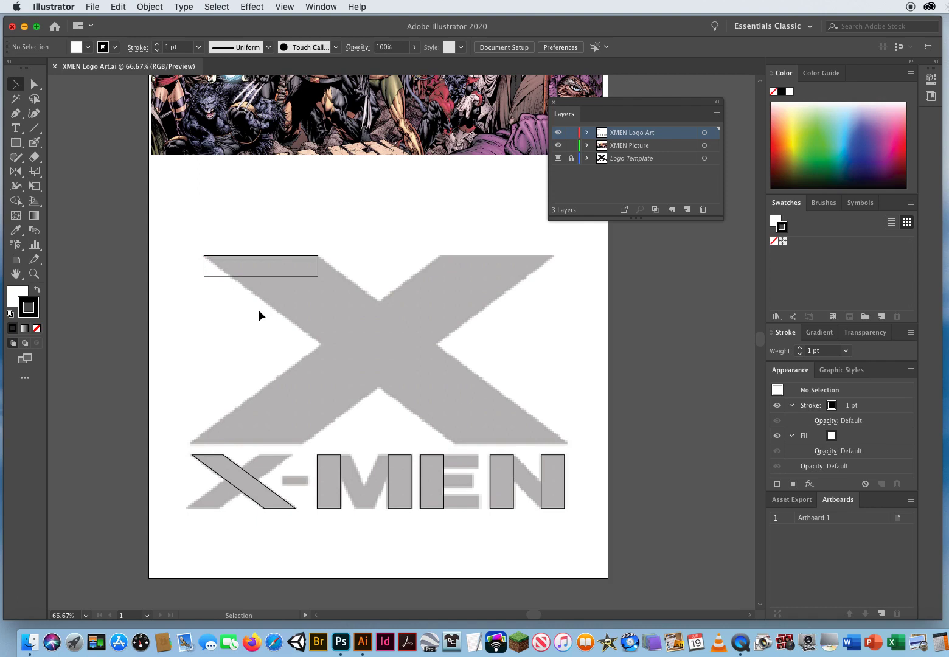
# Step: Drag the rectangle's bottom segment to the X's lower-right corner, forming a slanted parallelogram
pyautogui.moveTo(575, 101); pyautogui.dragTo(653, 112)
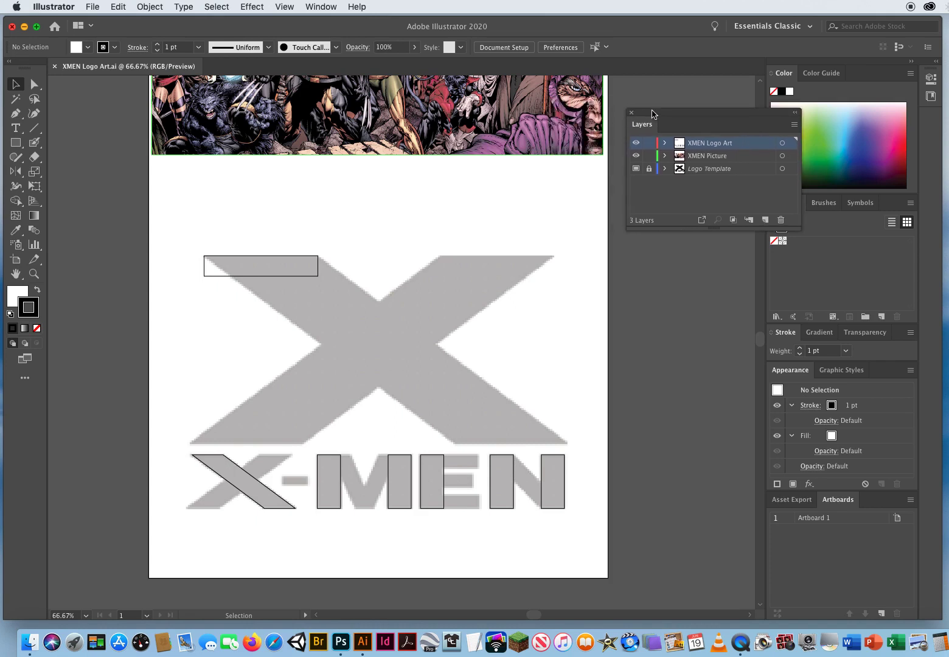
pyautogui.click(35, 86)
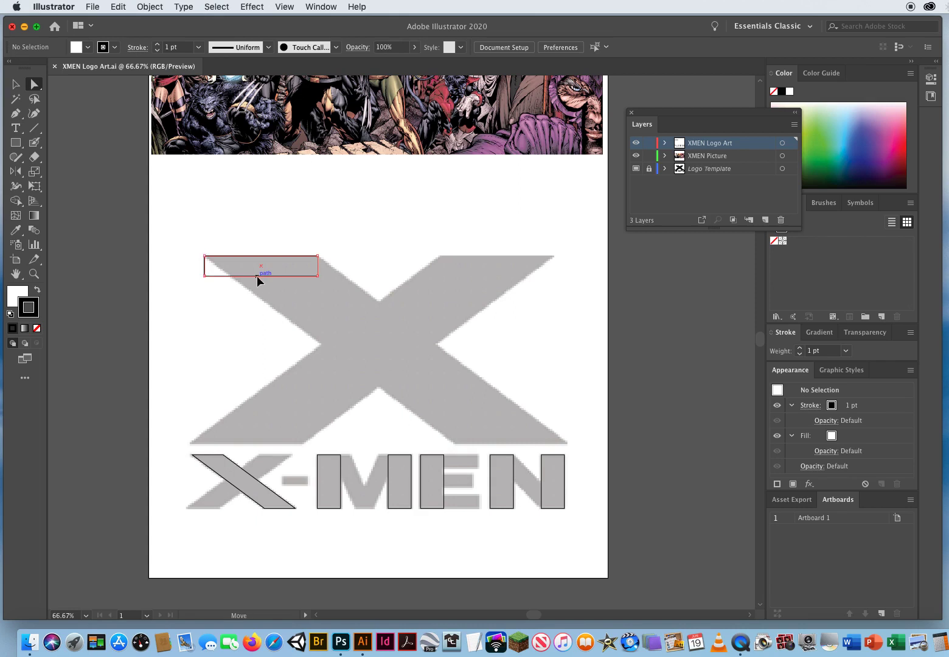
pyautogui.moveTo(258, 277)
pyautogui.mouseDown()
pyautogui.moveTo(385, 341)
pyautogui.moveTo(506, 442)
pyautogui.mouseUp()
pyautogui.moveTo(507, 444); pyautogui.dragTo(507, 444)
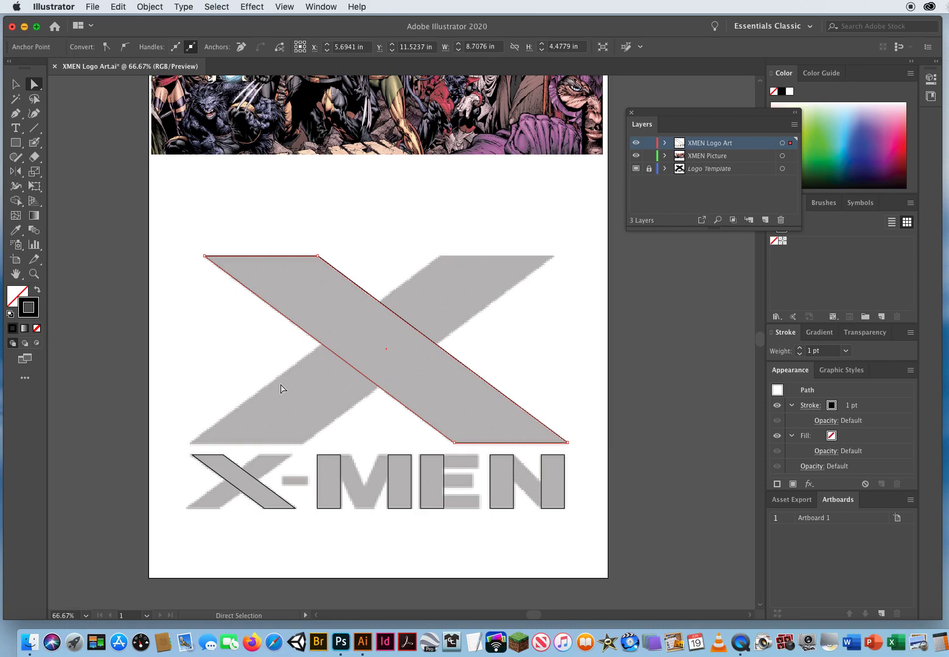
# Step: Reflect a copy of the diagonal parallelogram across the vertical axis
pyautogui.click(15, 84)
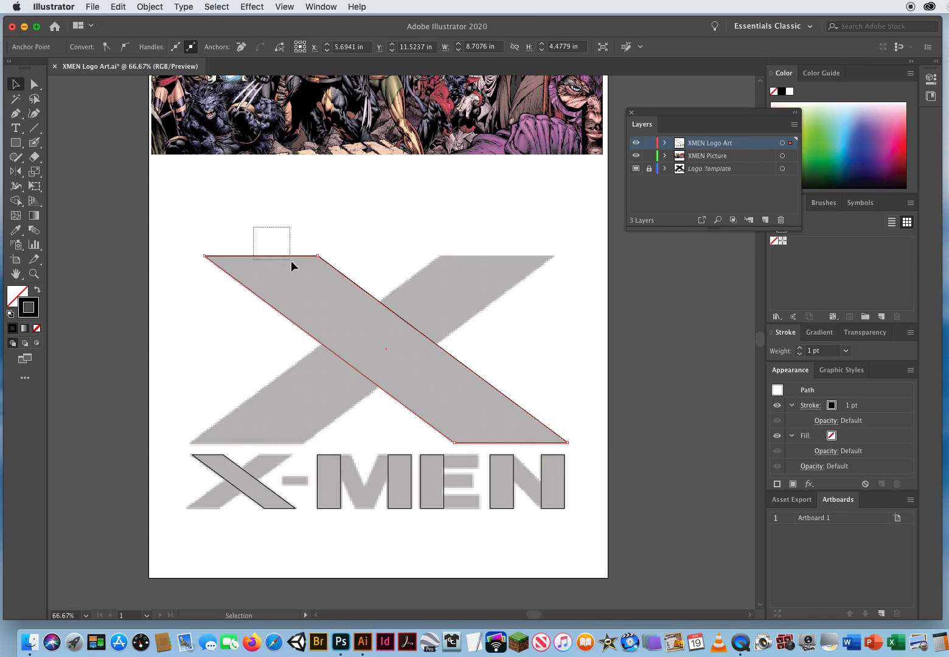
pyautogui.moveTo(292, 263); pyautogui.dragTo(279, 295)
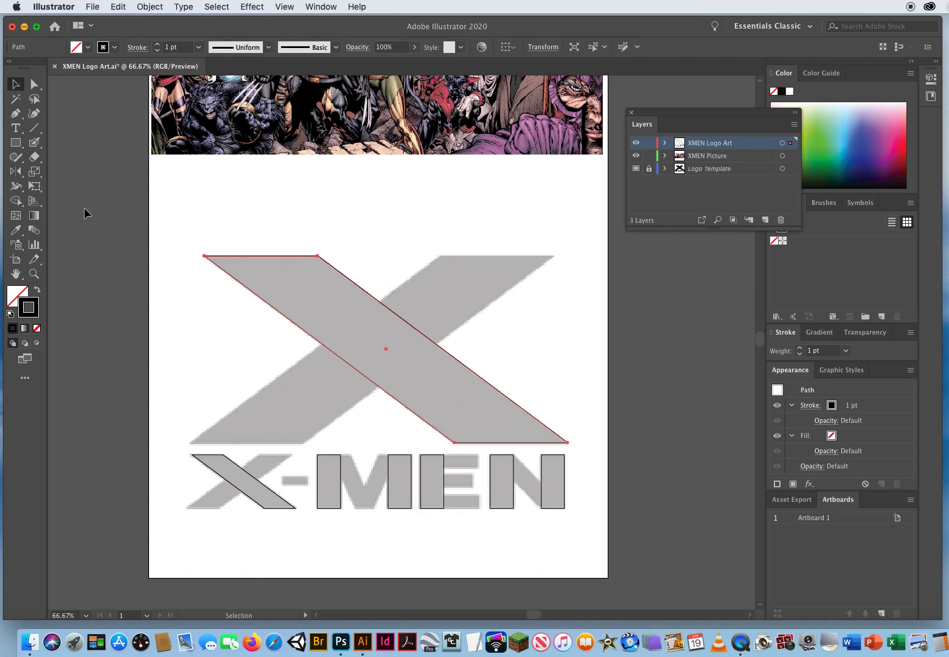
pyautogui.click(15, 172)
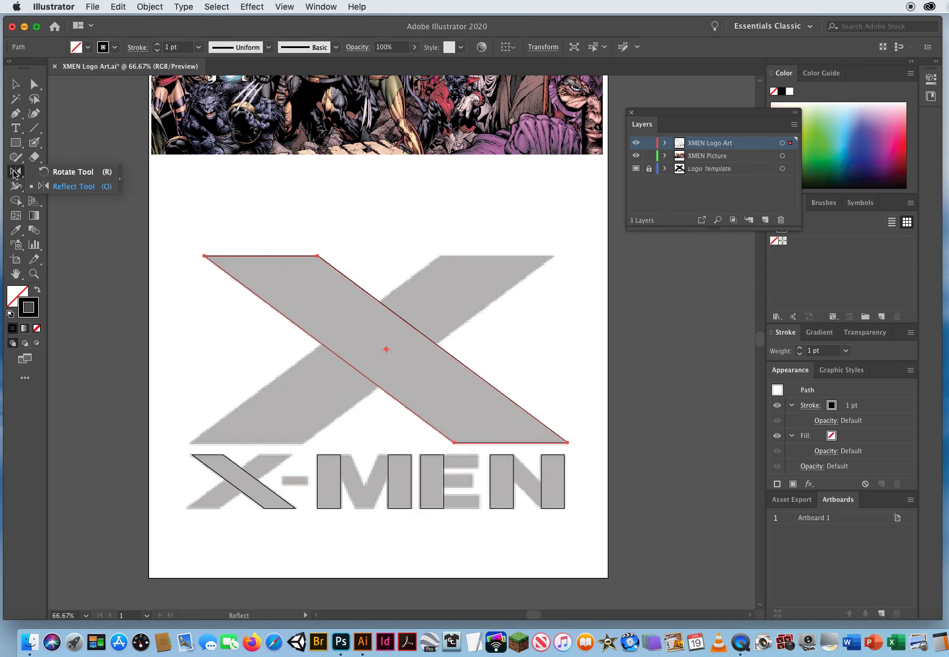
pyautogui.click(58, 189)
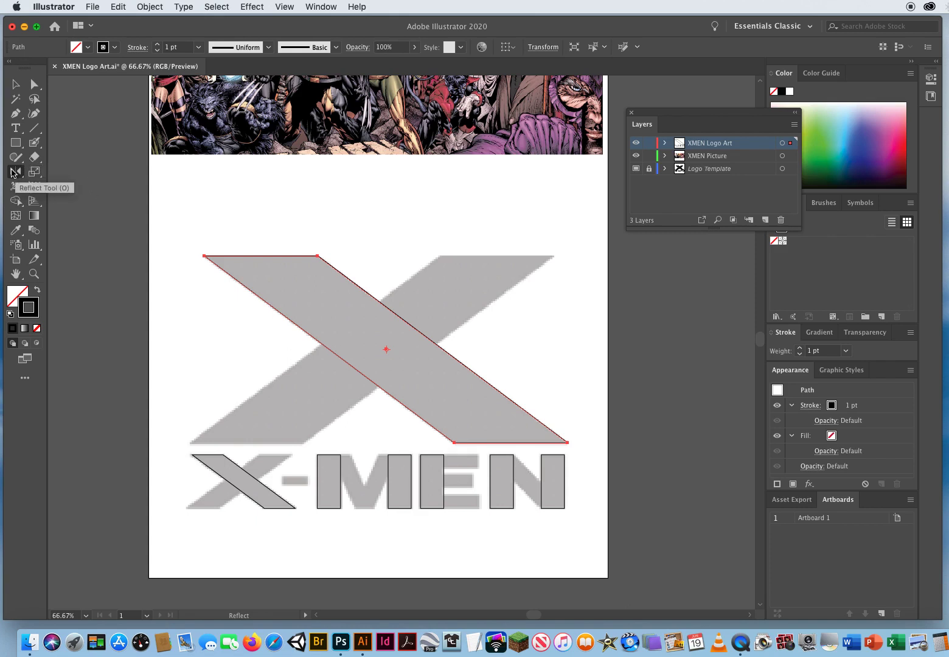
pyautogui.doubleClick(13, 173)
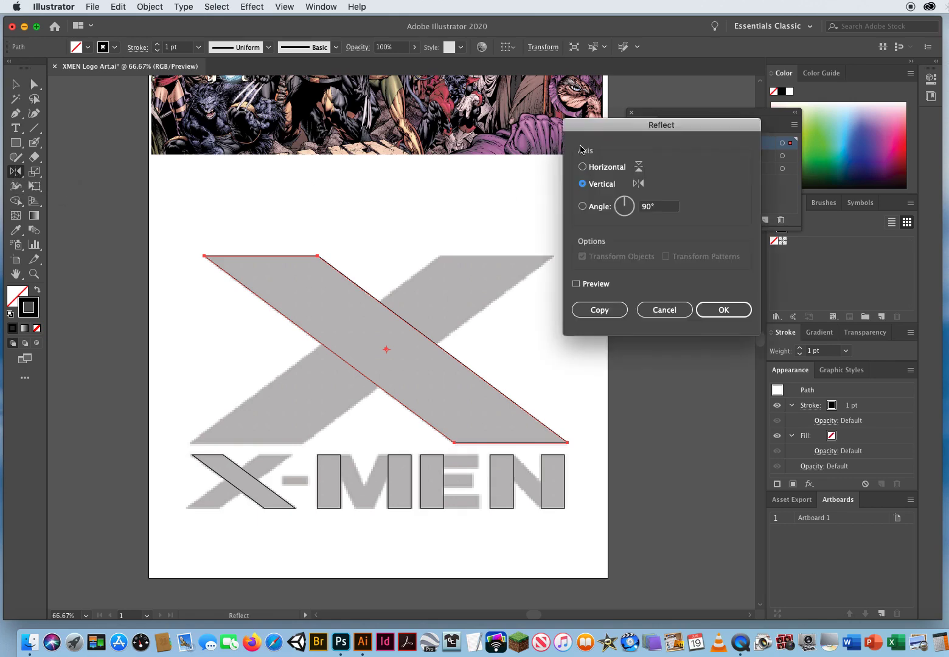
pyautogui.moveTo(604, 119); pyautogui.dragTo(499, 105)
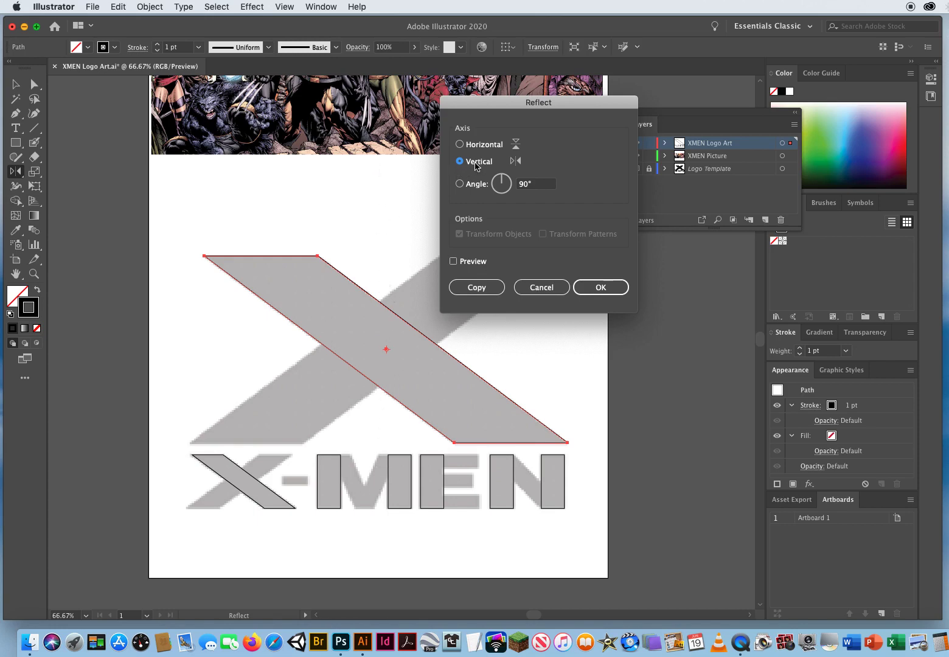
pyautogui.click(481, 285)
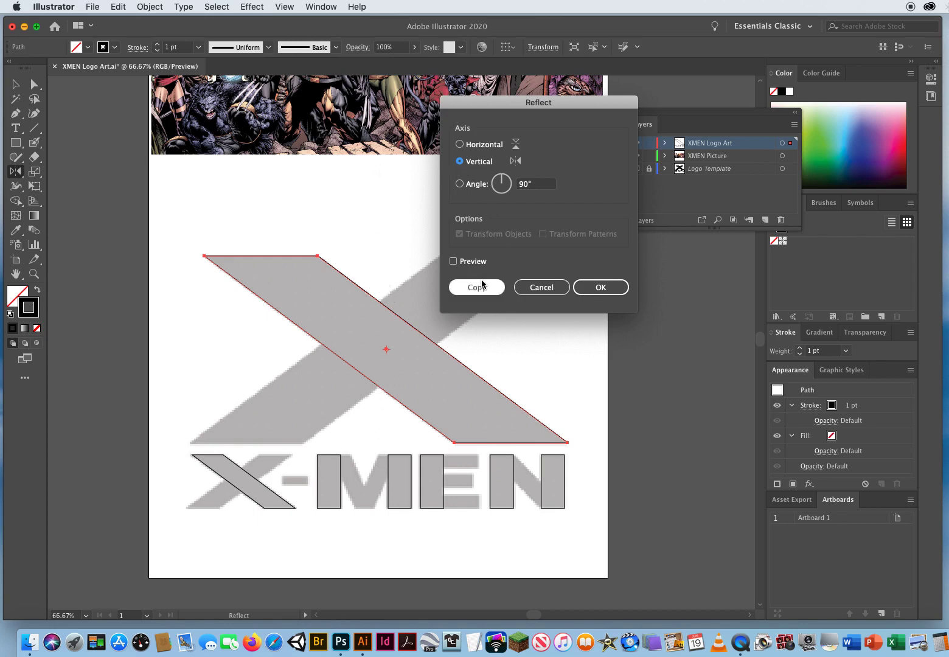
pyautogui.click(474, 290)
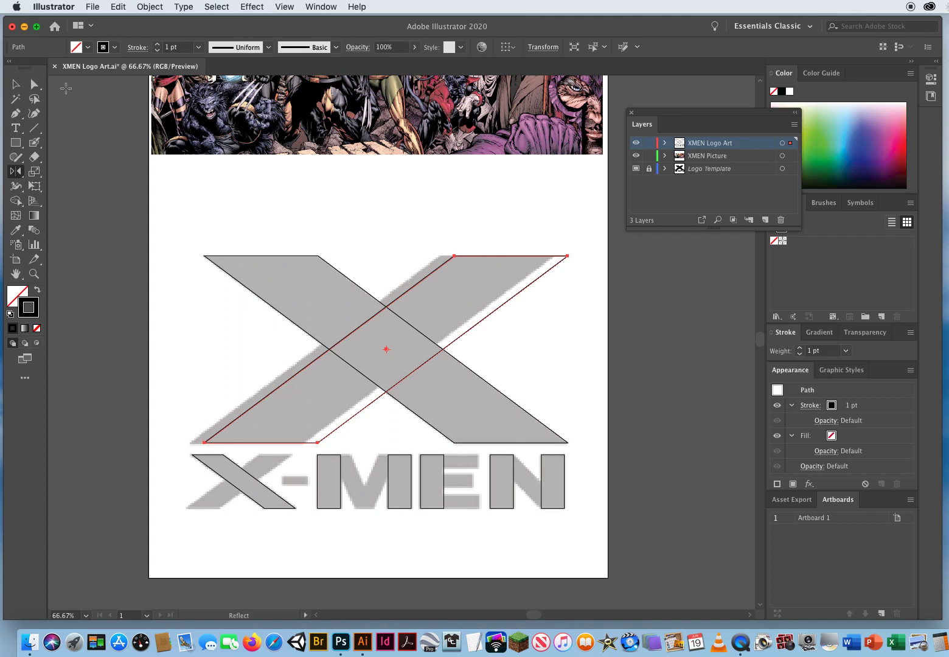
# Step: Nudge the reflected copy left onto the template's other arm and select both strokes
pyautogui.click(20, 85)
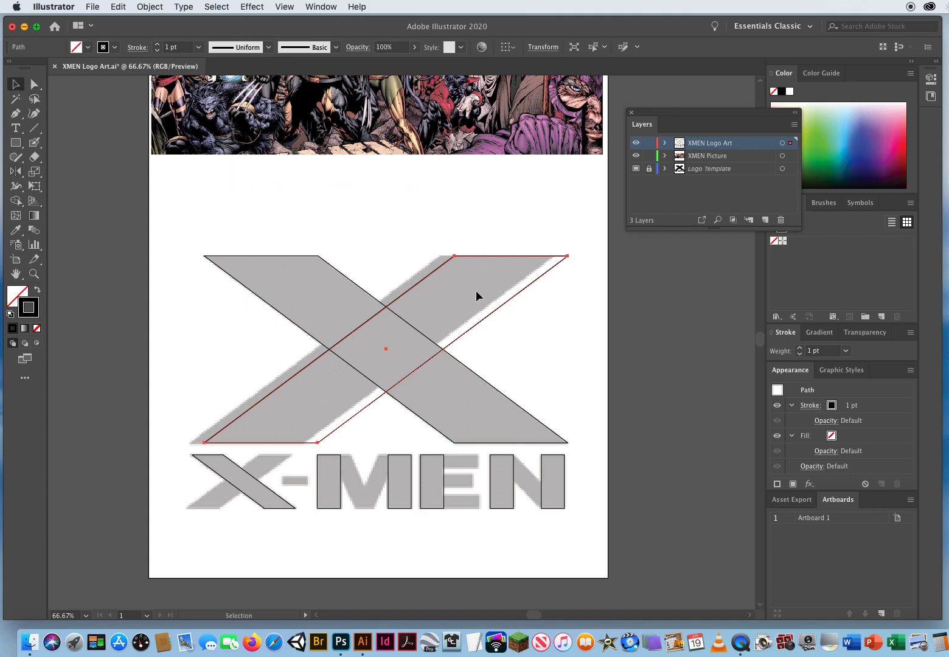
pyautogui.press('Left')
pyautogui.press('Left')
pyautogui.press('Left')
pyautogui.press('Left')
pyautogui.press('Left')
pyautogui.press('Left')
pyautogui.press('Left')
pyautogui.press('Left')
pyautogui.press('Left')
pyautogui.press('Left')
pyautogui.press('Left')
pyautogui.press('Left')
pyautogui.press('Left')
pyautogui.press('Left')
pyautogui.press('Left')
pyautogui.press('Left')
pyautogui.press('Left')
pyautogui.press('Left')
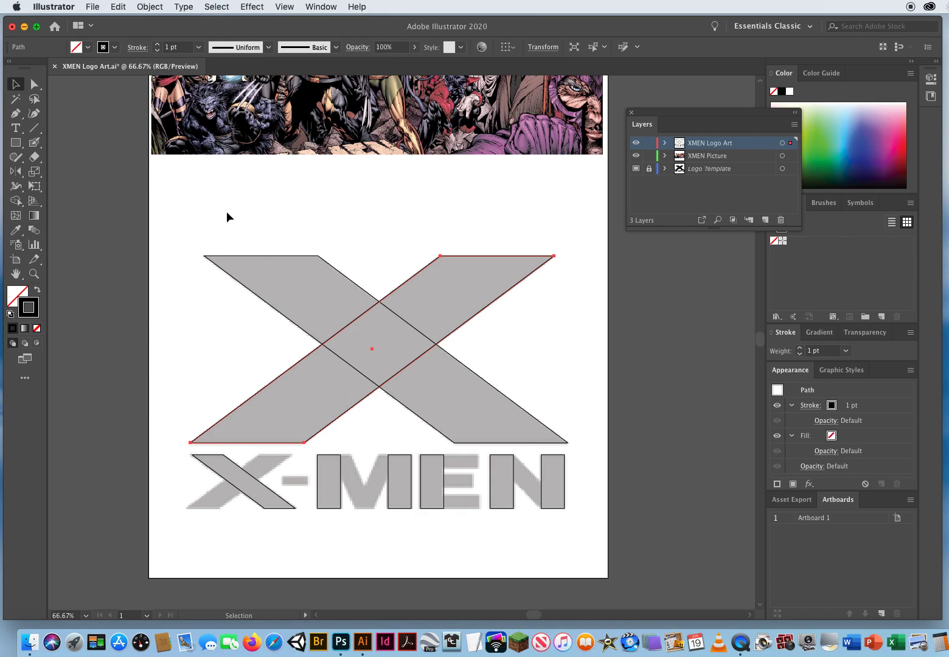
pyautogui.moveTo(267, 231); pyautogui.dragTo(510, 343)
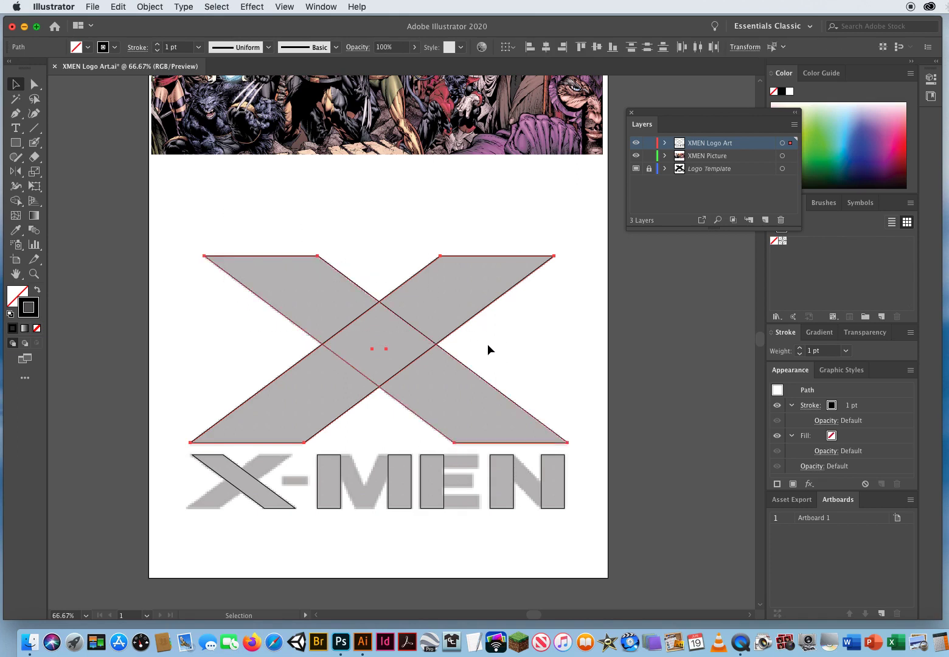
# Step: Fill both X bars with yellow-green from the Color spectrum
pyautogui.click(18, 296)
pyautogui.moveTo(725, 111); pyautogui.dragTo(561, 147)
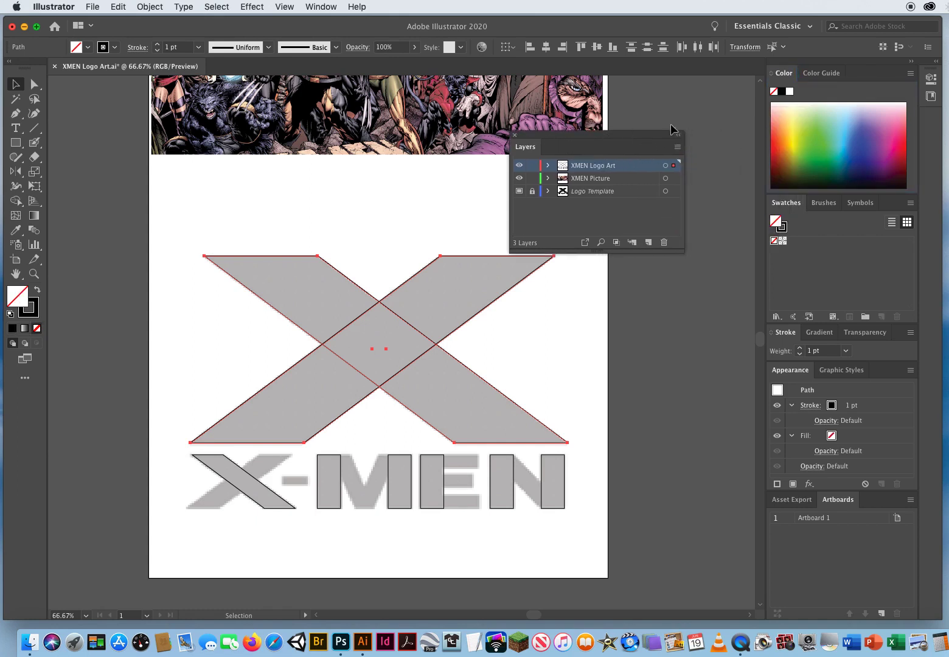
pyautogui.click(822, 110)
pyautogui.click(814, 124)
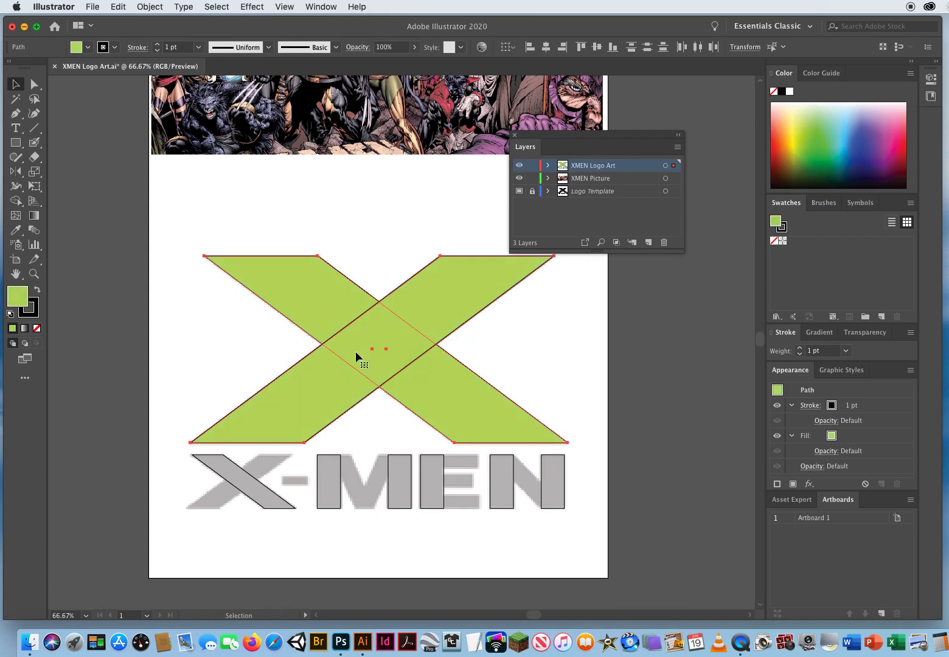
# Step: Recolour the right-leaning bar of the X light blue
pyautogui.click(539, 367)
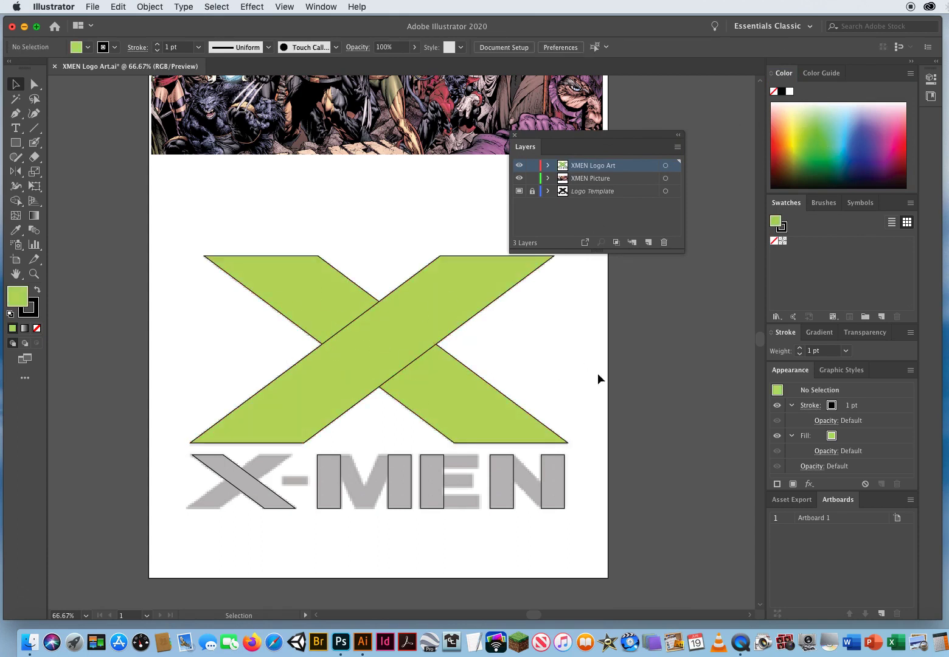
pyautogui.moveTo(454, 214); pyautogui.dragTo(478, 271)
pyautogui.click(855, 121)
pyautogui.click(534, 358)
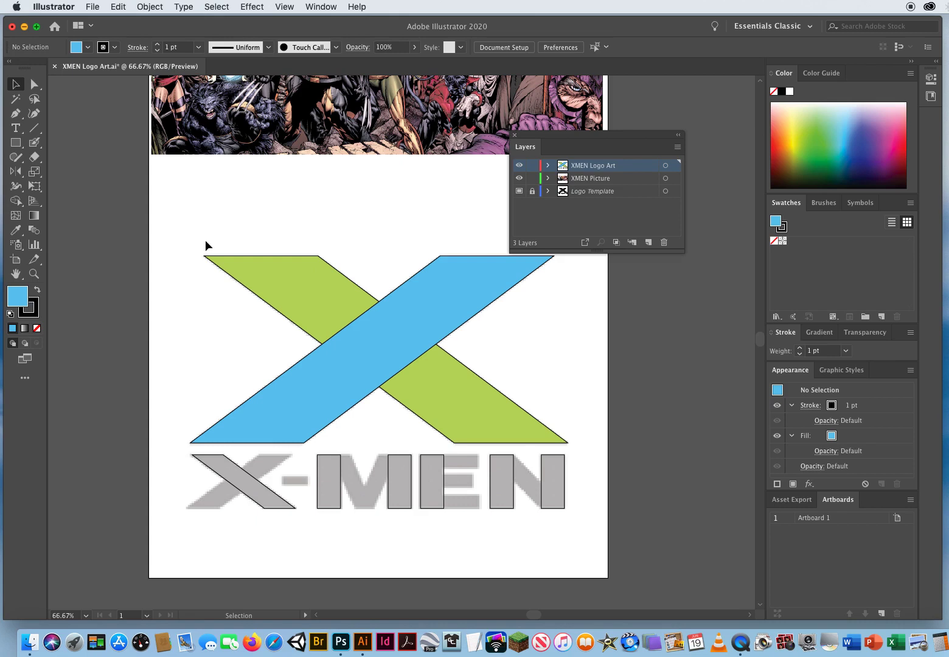
# Step: Merge the two crossing bars into a single X shape with the Shape Builder
pyautogui.moveTo(527, 146); pyautogui.dragTo(603, 119)
pyautogui.moveTo(233, 205); pyautogui.dragTo(499, 372)
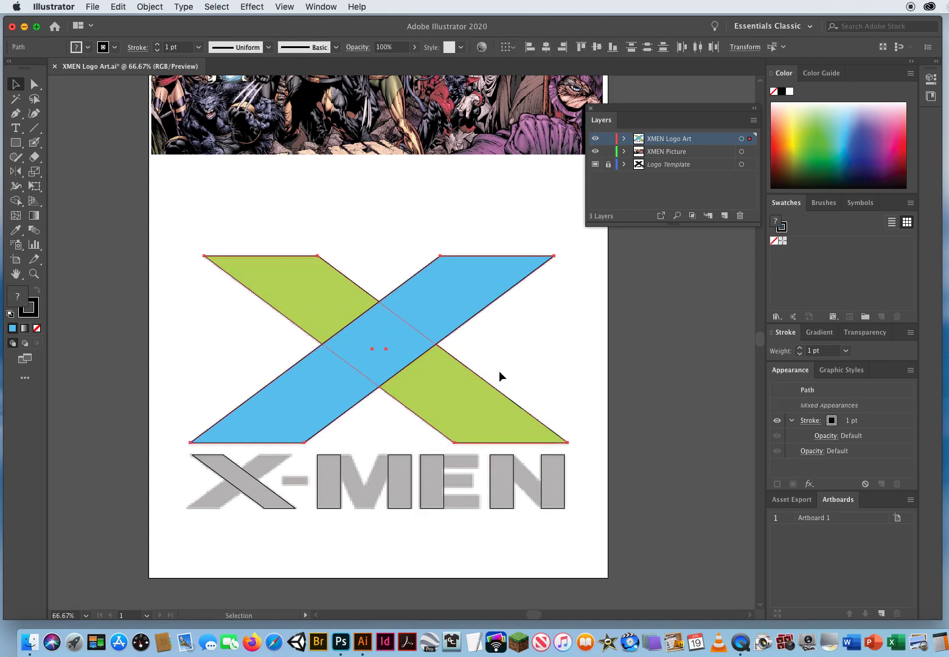
pyautogui.click(14, 203)
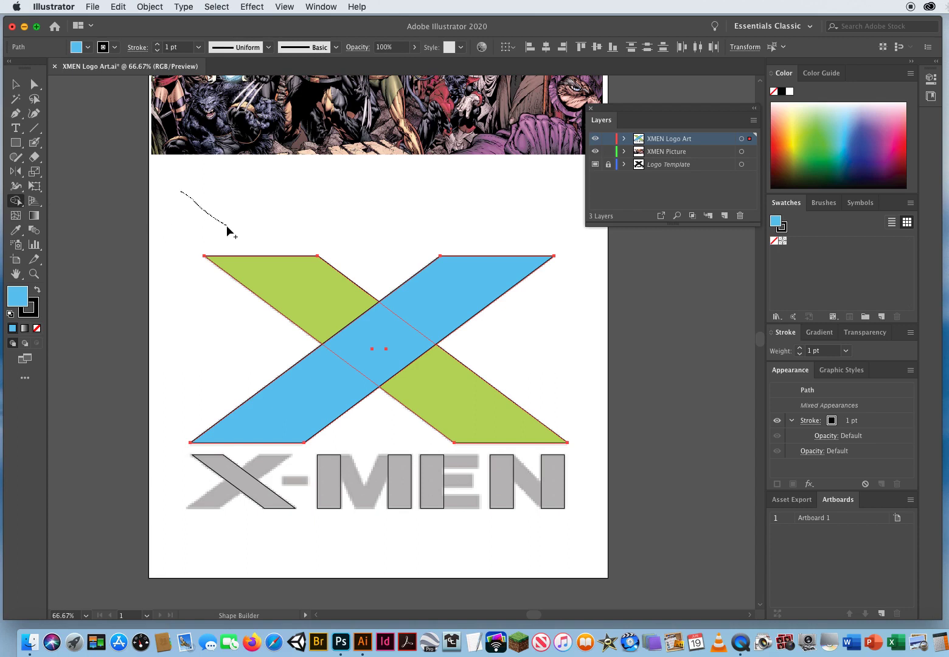
pyautogui.moveTo(230, 231)
pyautogui.mouseDown()
pyautogui.moveTo(464, 399)
pyautogui.moveTo(502, 391)
pyautogui.moveTo(523, 370)
pyautogui.moveTo(528, 340)
pyautogui.moveTo(516, 305)
pyautogui.moveTo(484, 282)
pyautogui.moveTo(365, 349)
pyautogui.moveTo(285, 412)
pyautogui.mouseUp()
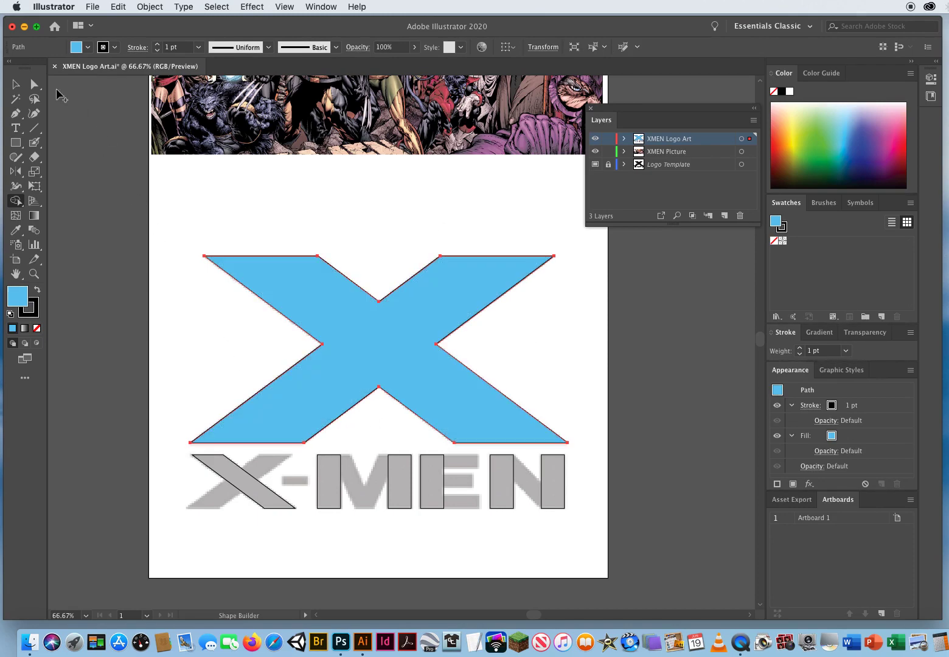
pyautogui.press('v')
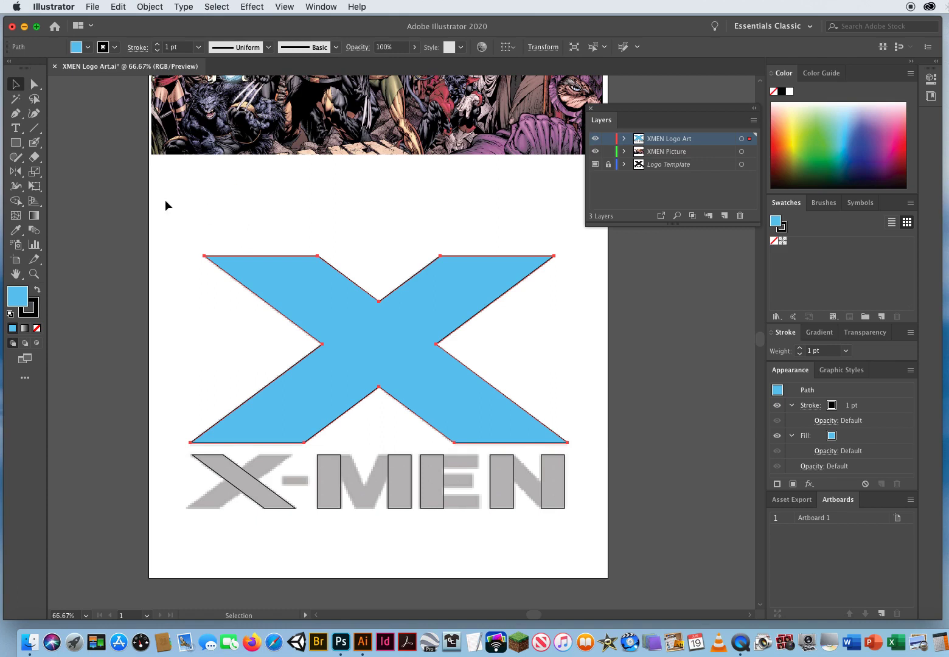
# Step: Try out several fill colours from the Color spectrum
pyautogui.click(14, 200)
pyautogui.click(889, 127)
pyautogui.click(896, 141)
pyautogui.click(797, 113)
pyautogui.click(781, 135)
pyautogui.click(802, 113)
pyautogui.click(822, 157)
pyautogui.click(859, 115)
pyautogui.click(879, 154)
# Step: Select the merged X and settle its fill on light blue after testing red-orange
pyautogui.click(15, 84)
pyautogui.moveTo(257, 217); pyautogui.dragTo(387, 296)
pyautogui.click(777, 138)
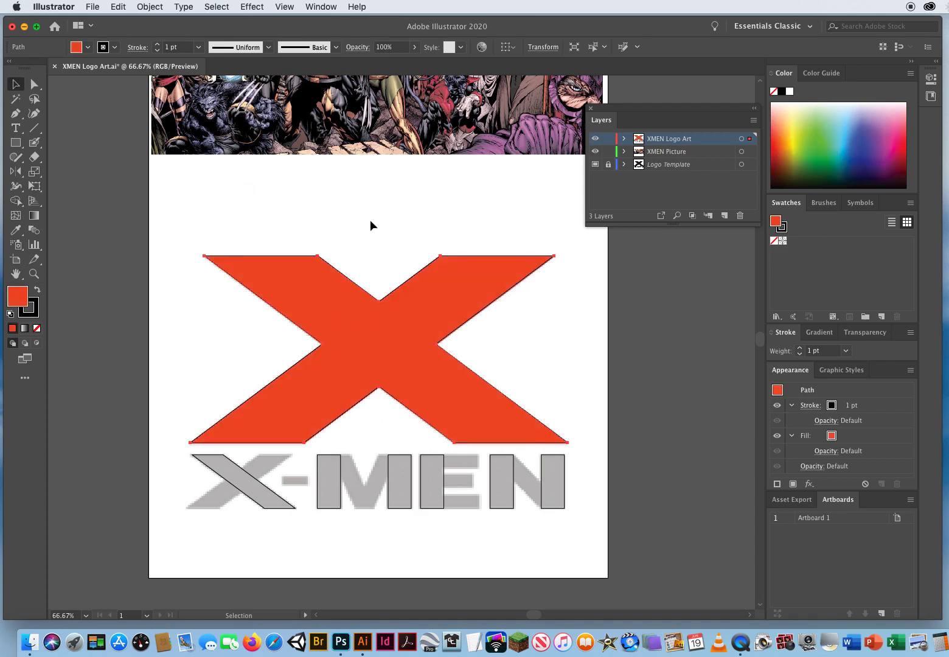
pyautogui.click(835, 119)
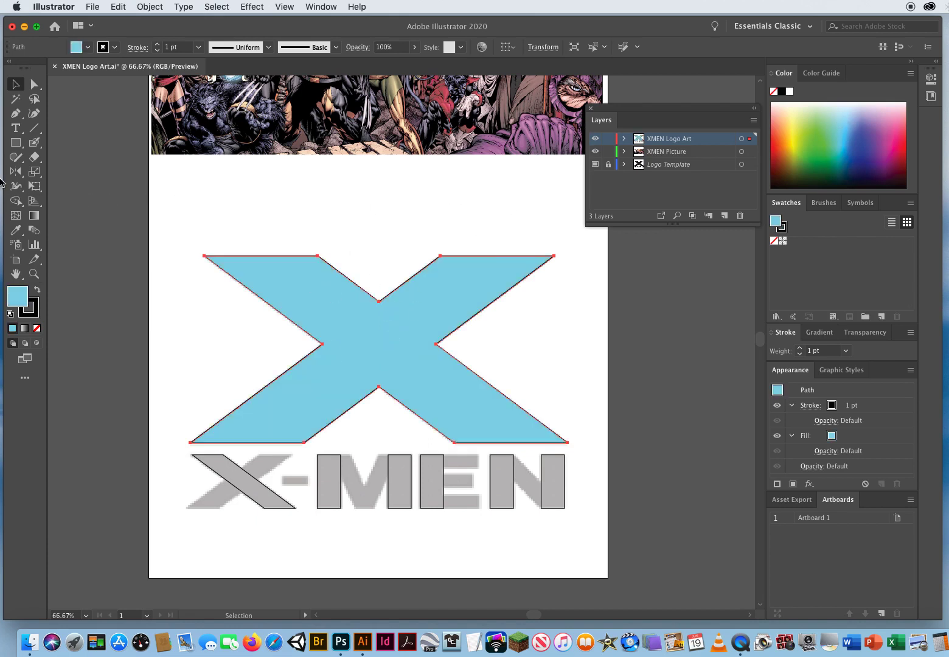
pyautogui.click(16, 200)
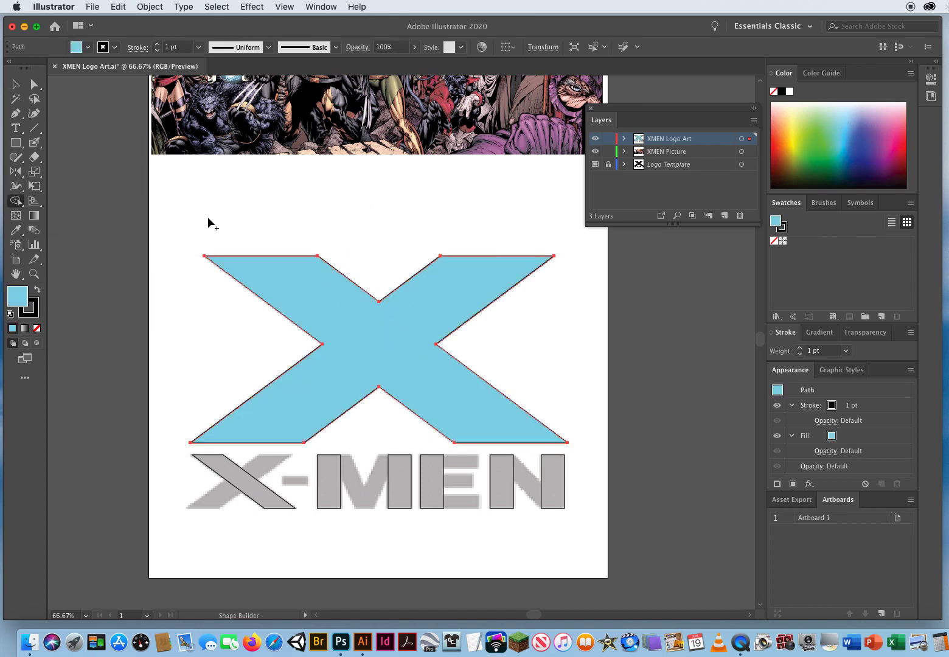
pyautogui.click(16, 89)
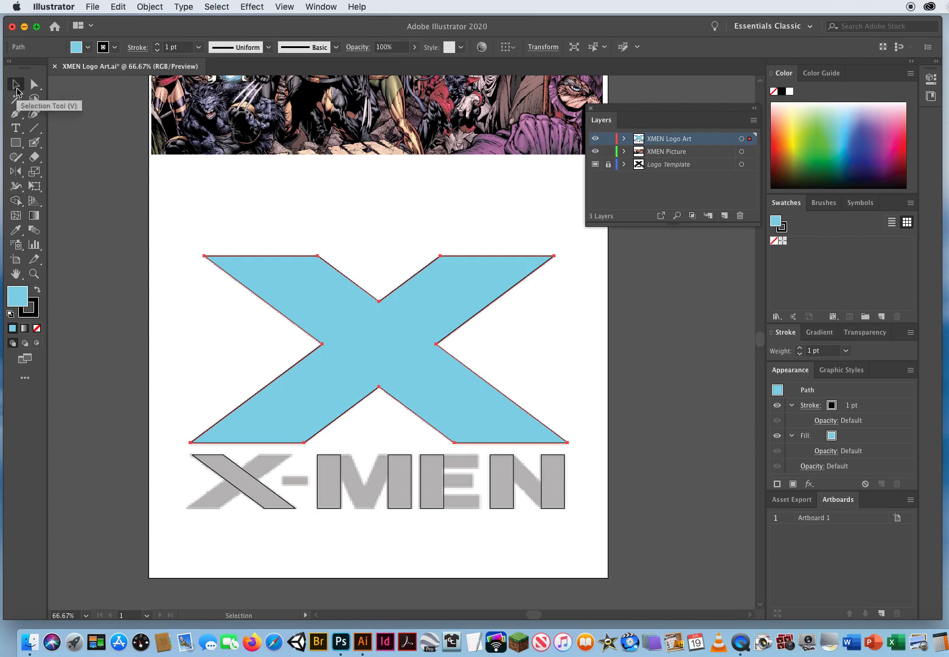
# Step: Zoom in on the left part of the X-MEN lettering
pyautogui.click(202, 315)
pyautogui.press('z')
pyautogui.click(330, 453)
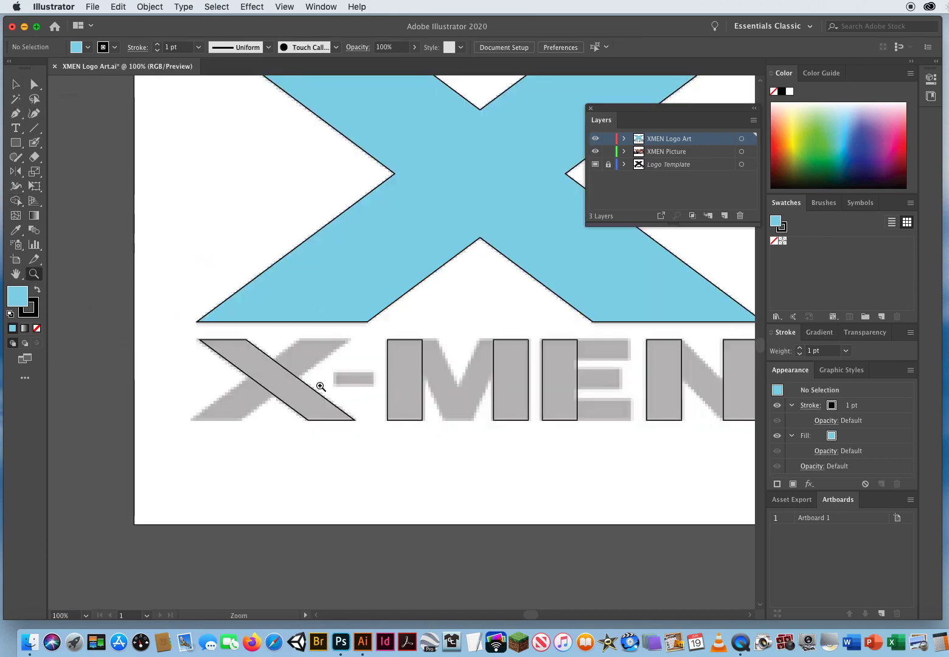
pyautogui.click(321, 387)
pyautogui.moveTo(447, 358); pyautogui.dragTo(347, 384)
# Step: Reflect a vertical copy of the lettering X's diagonal bar and nudge it left into place
pyautogui.click(15, 84)
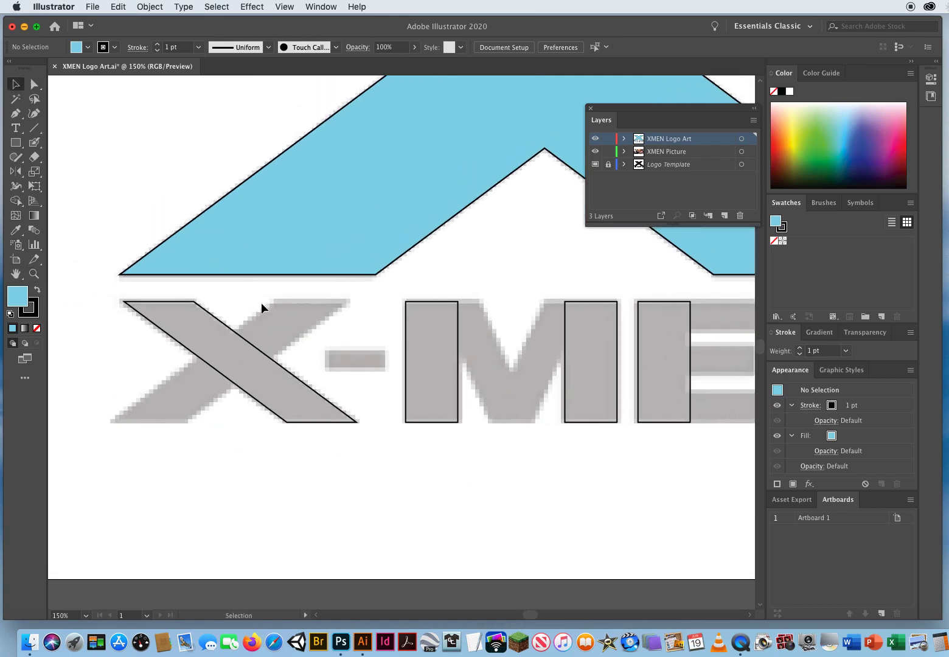
pyautogui.moveTo(230, 338); pyautogui.dragTo(160, 394)
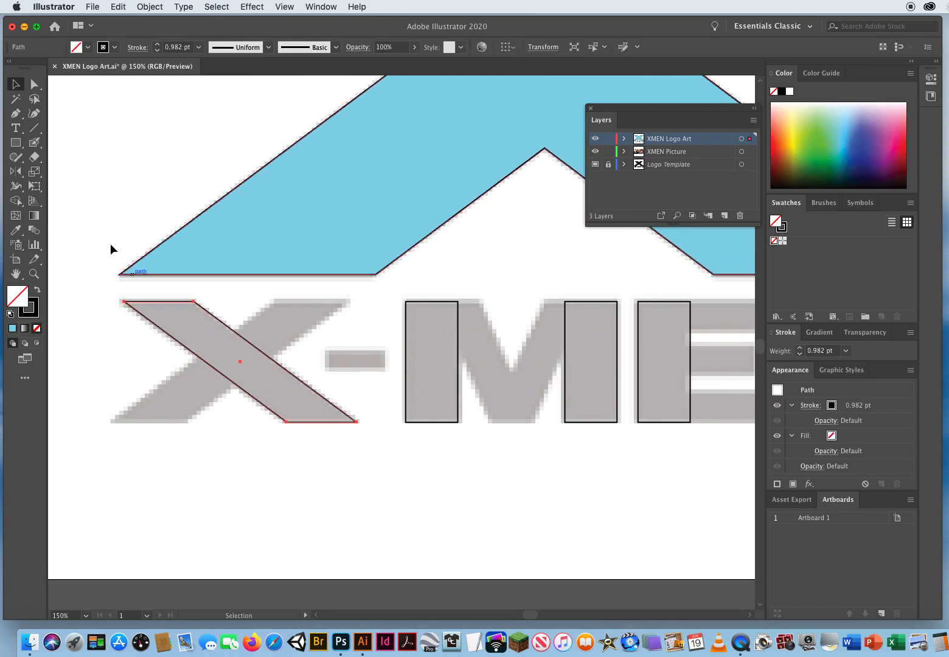
pyautogui.doubleClick(16, 172)
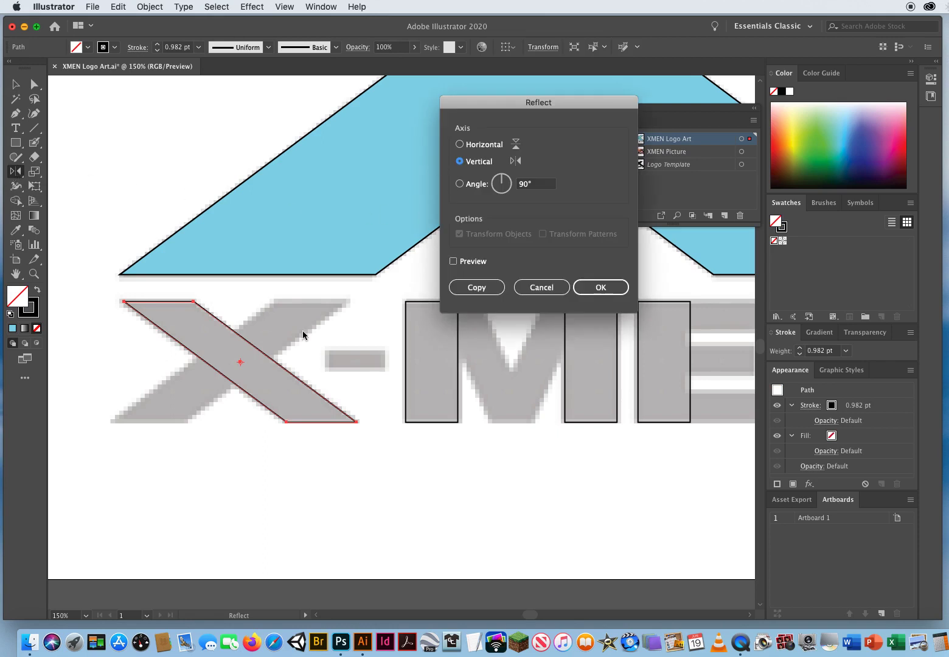
pyautogui.click(474, 287)
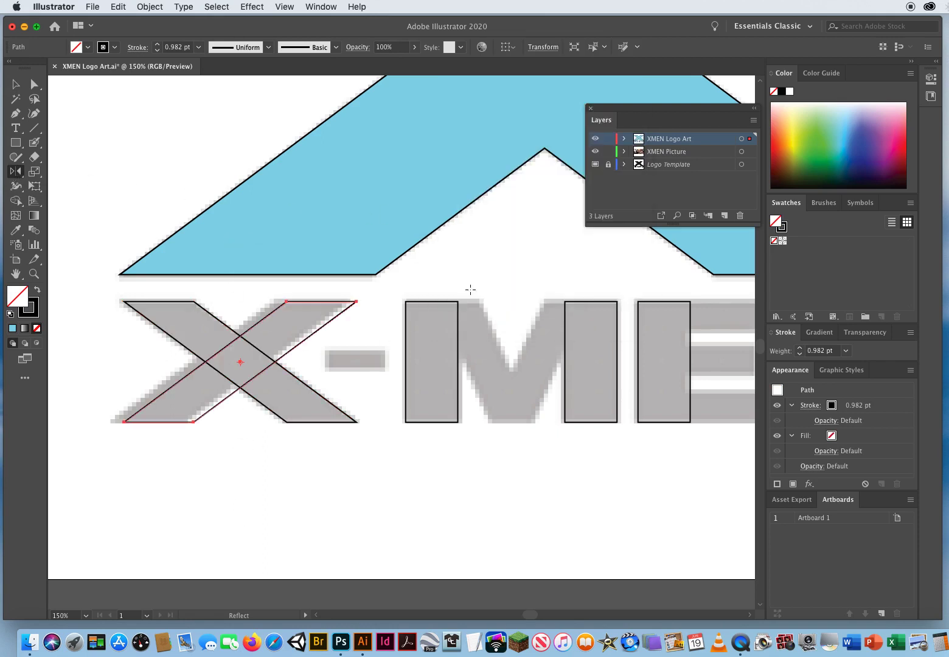
pyautogui.press('Left')
pyautogui.press('Left')
pyautogui.press('Left')
pyautogui.press('Left')
pyautogui.press('Left')
pyautogui.press('Left')
pyautogui.press('Left')
pyautogui.press('Left')
pyautogui.press('Left')
pyautogui.press('Left')
pyautogui.press('Left')
pyautogui.press('Left')
pyautogui.press('Left')
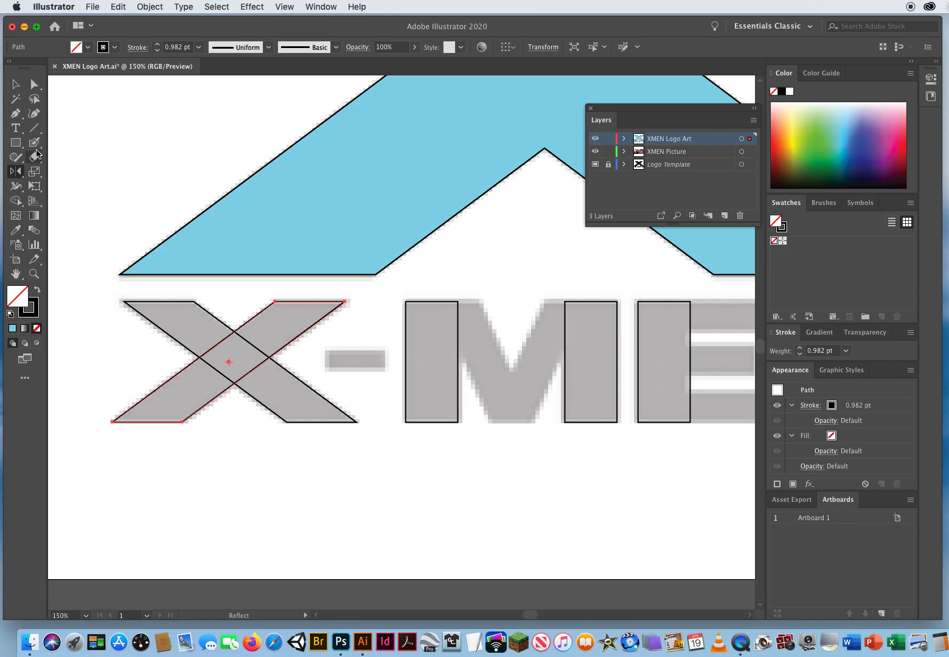
# Step: Draw a rectangle over the hyphen in the X-MEN lettering
pyautogui.click(15, 141)
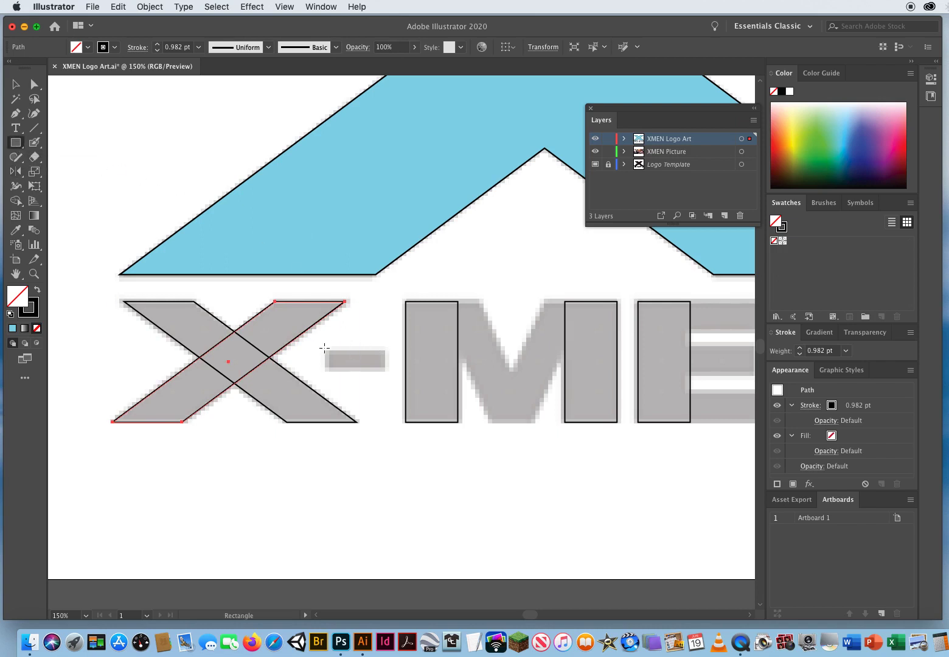
pyautogui.moveTo(326, 351)
pyautogui.mouseDown()
pyautogui.moveTo(382, 357)
pyautogui.moveTo(385, 369)
pyautogui.mouseUp()
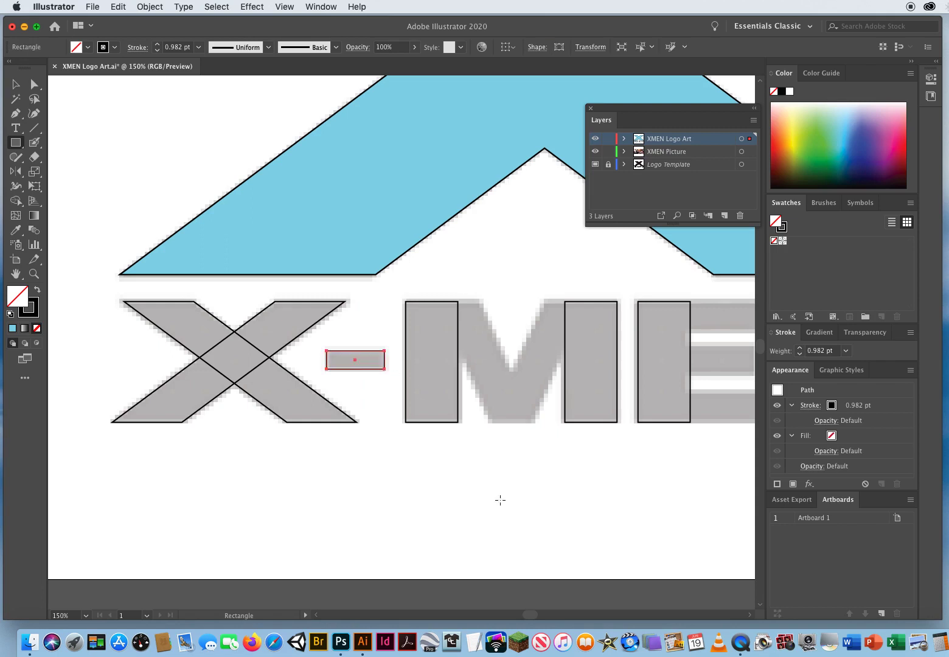
pyautogui.hscroll(5, 522, 483)
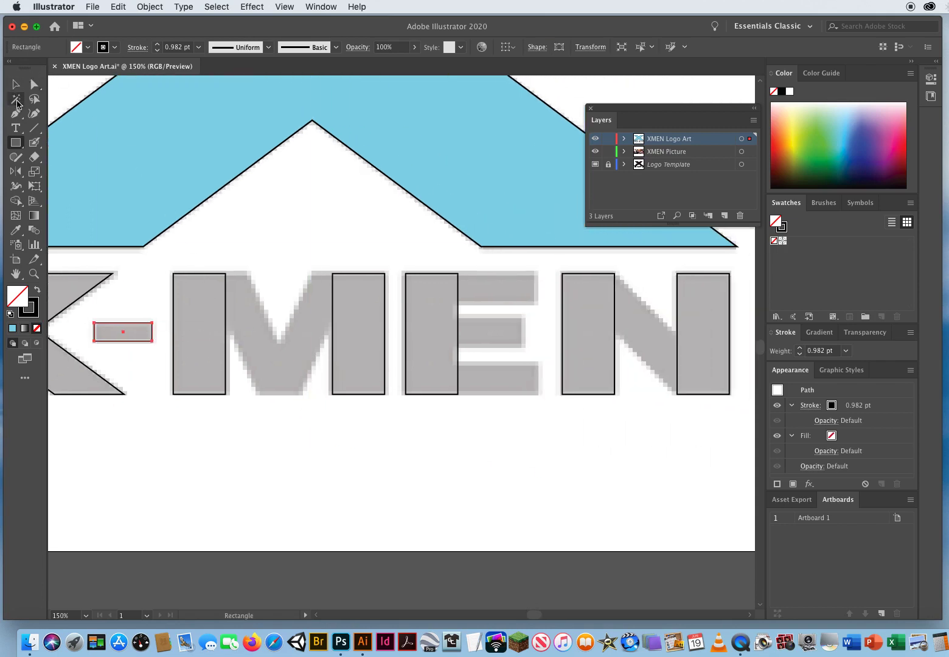
# Step: Trace the M's central V and inner notches as a closed Pen path
pyautogui.click(17, 114)
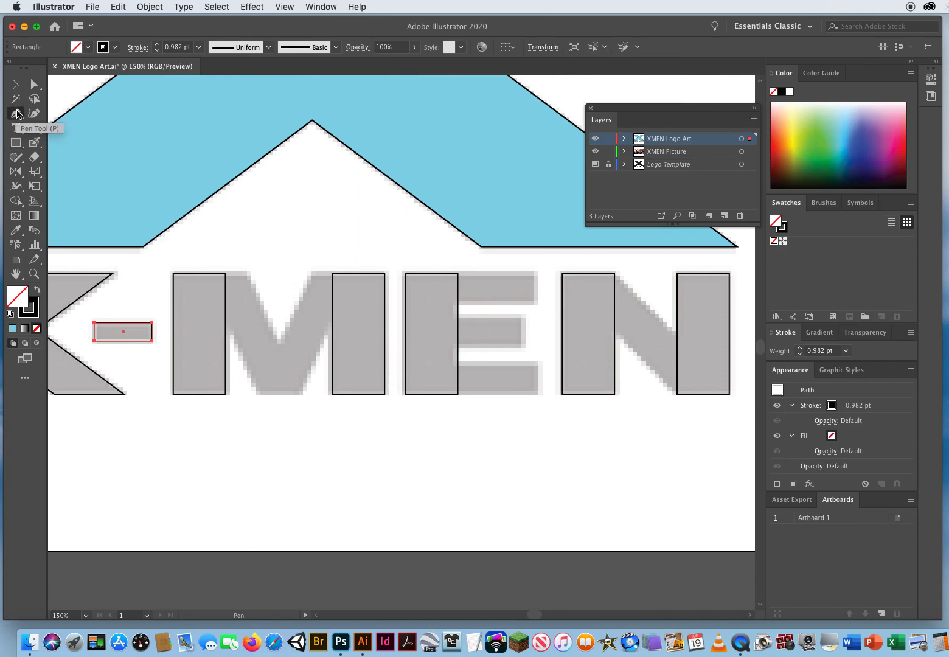
pyautogui.click(185, 297)
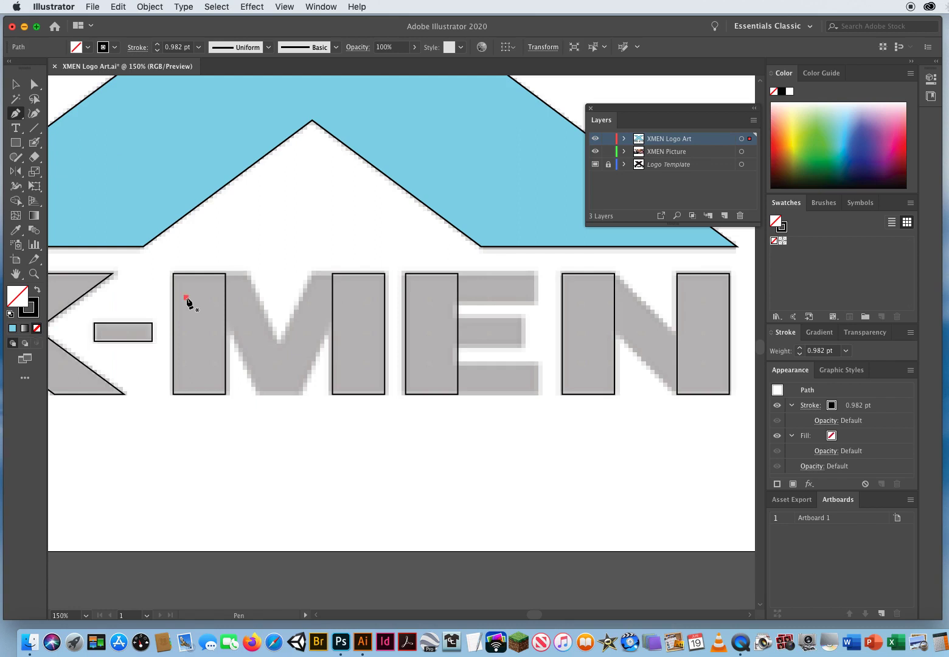
pyautogui.click(225, 274)
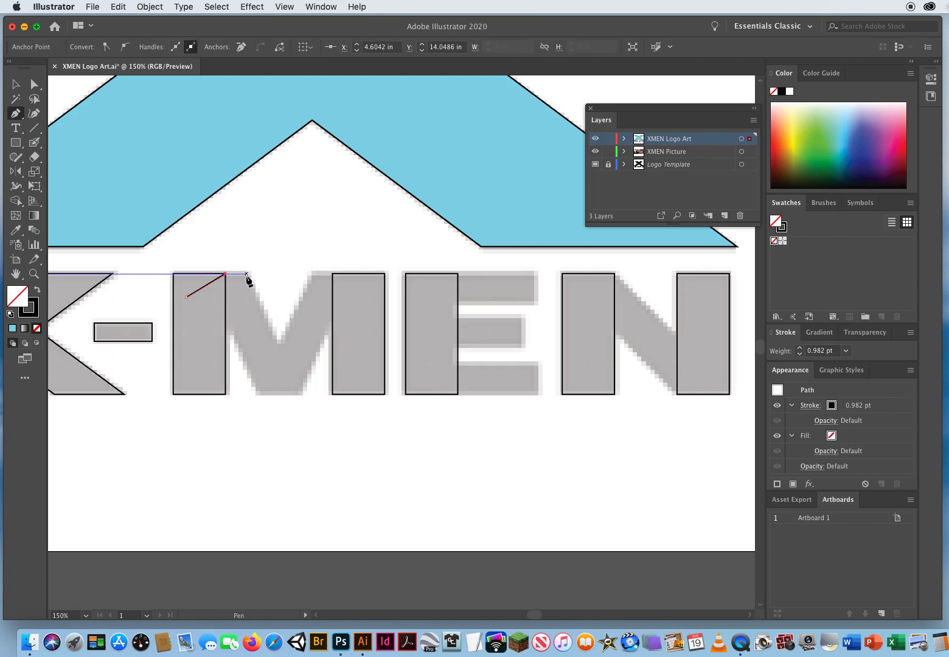
pyautogui.click(246, 274)
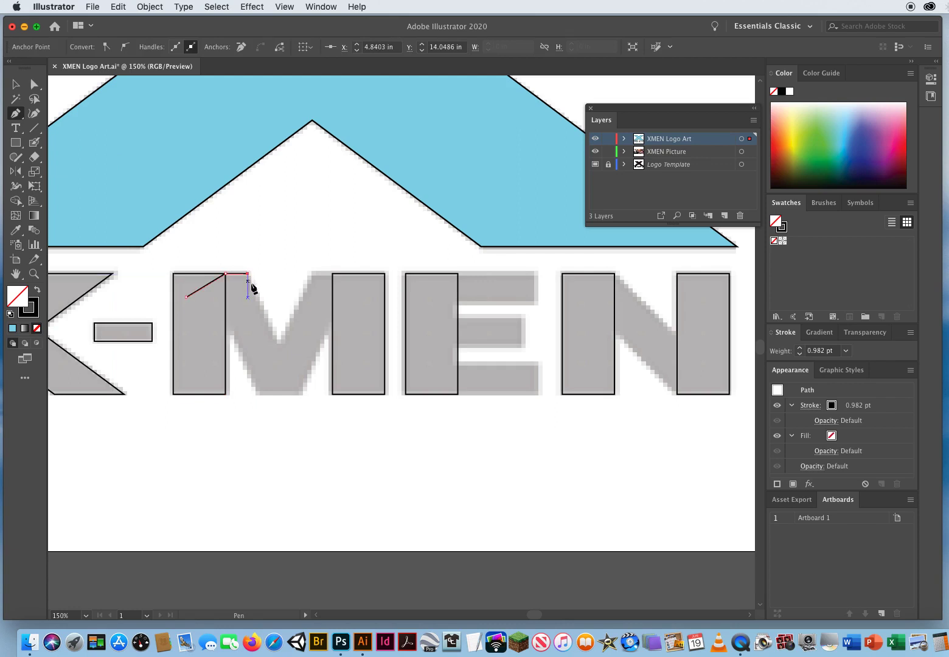
pyautogui.click(278, 343)
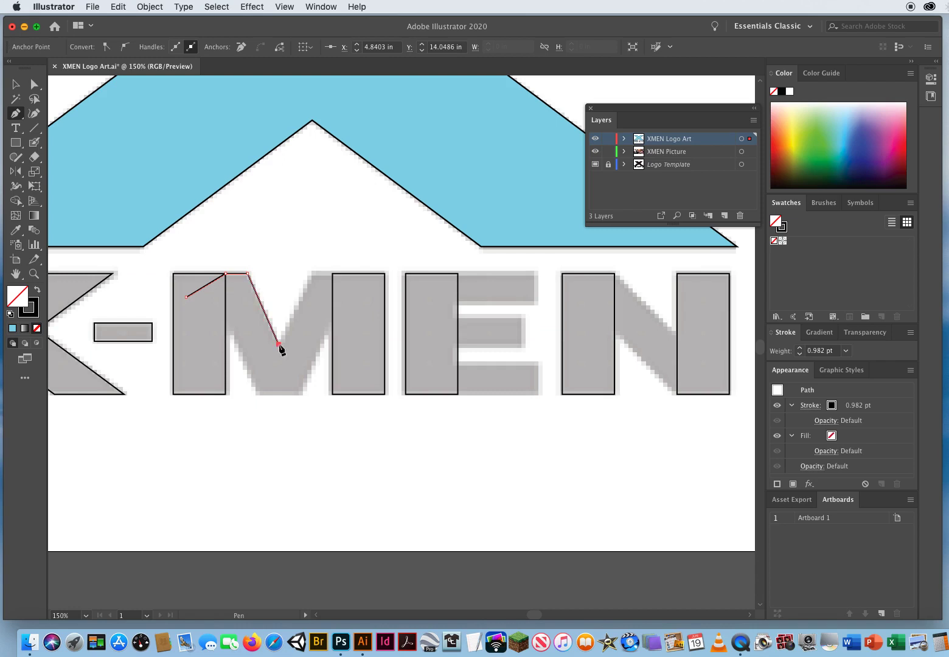
pyautogui.click(313, 274)
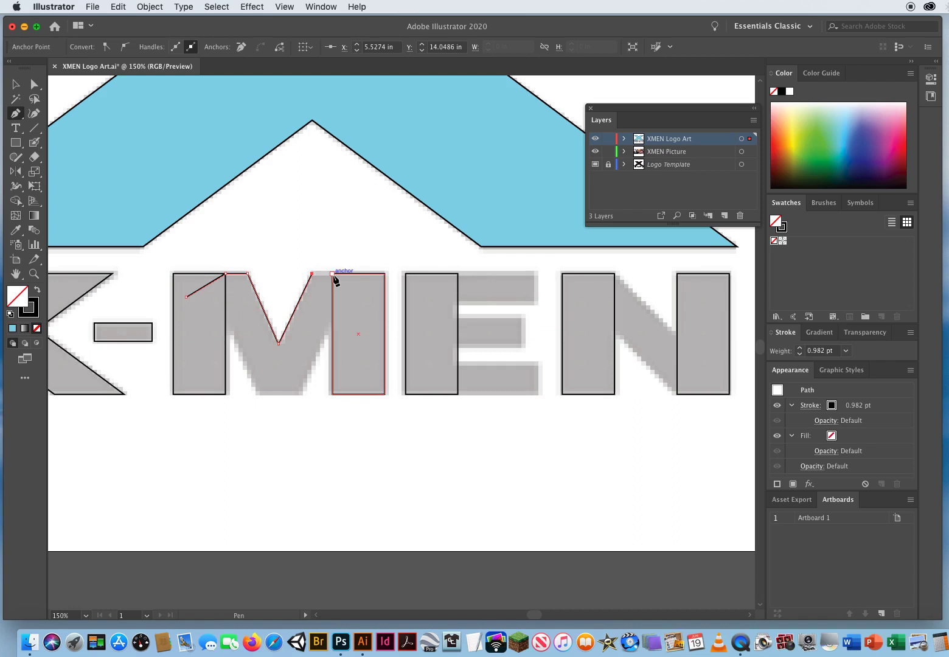
pyautogui.click(332, 274)
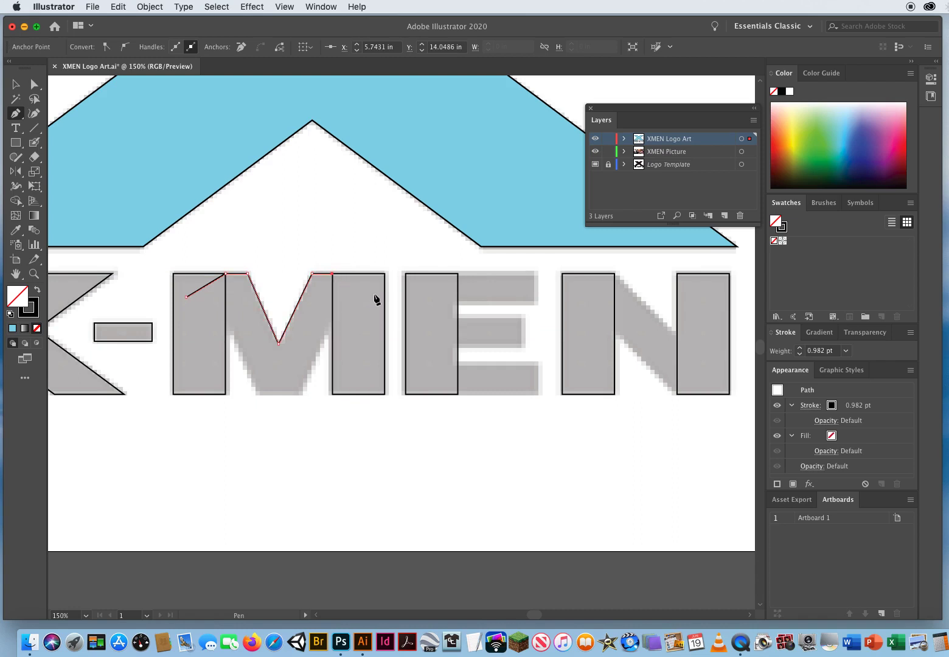
pyautogui.click(373, 298)
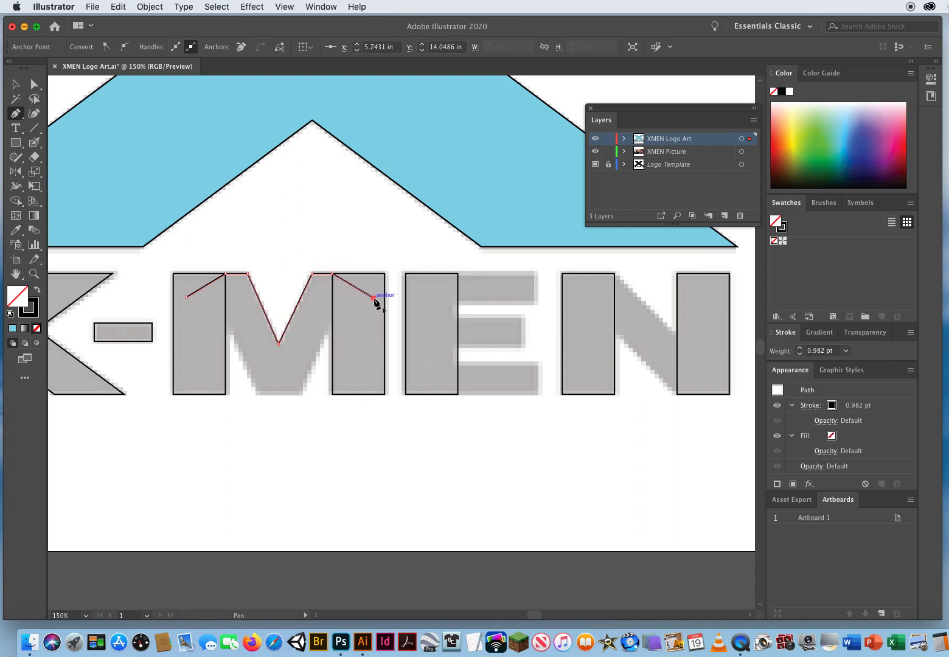
pyautogui.click(332, 323)
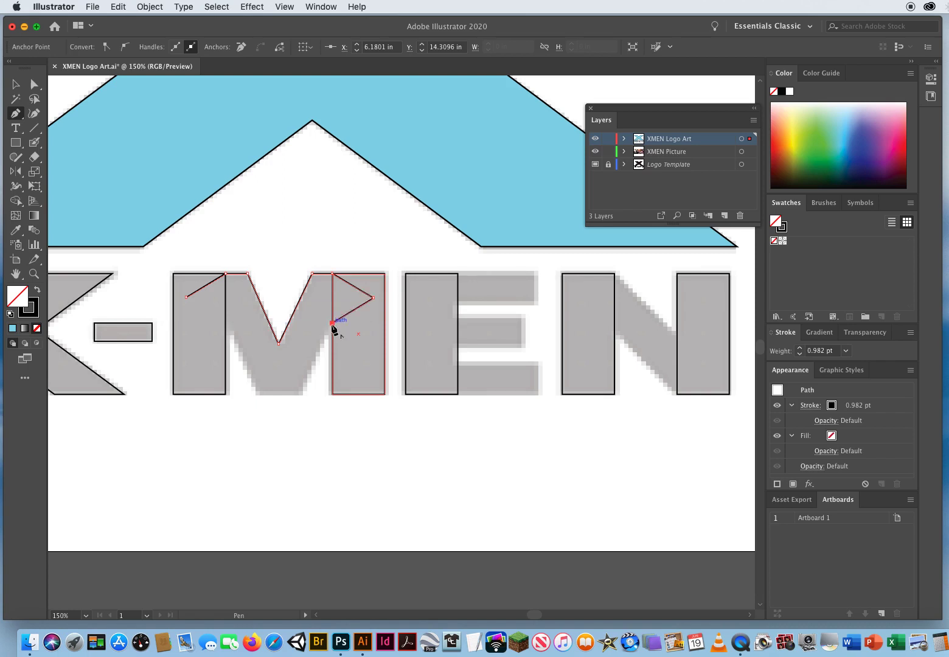
pyautogui.click(299, 393)
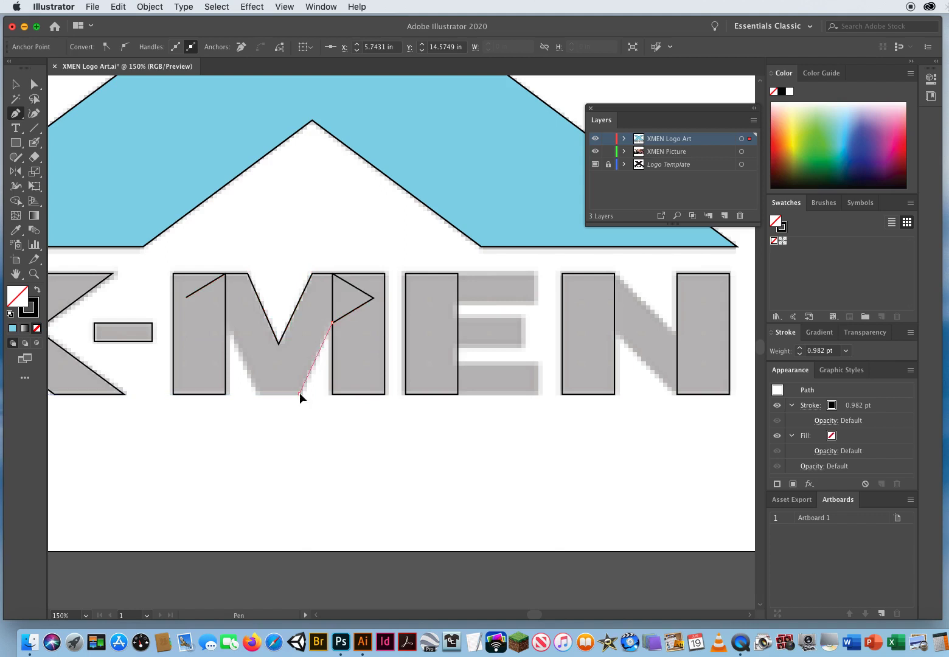
pyautogui.click(259, 394)
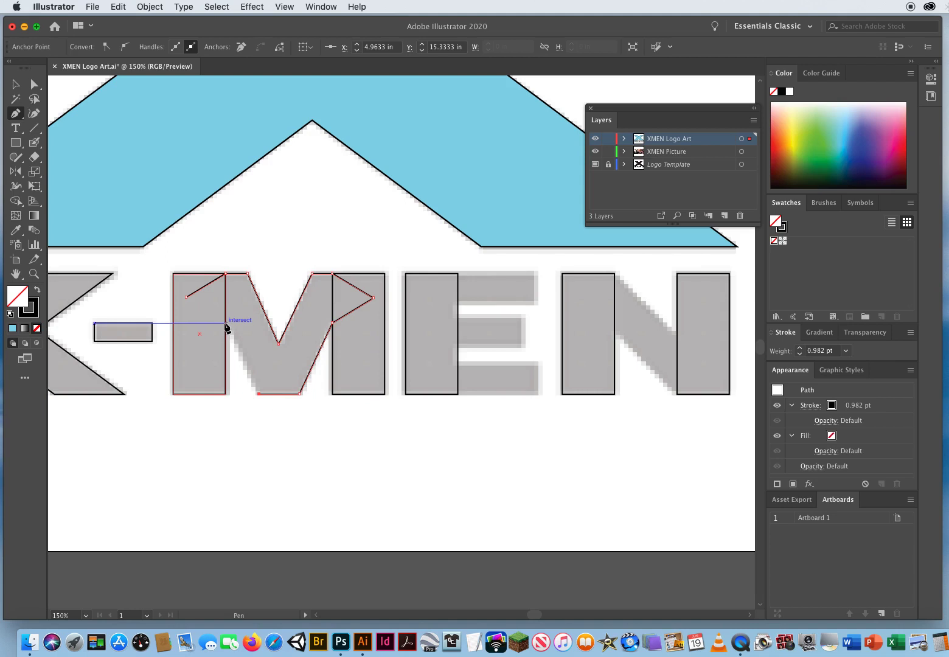
pyautogui.click(225, 323)
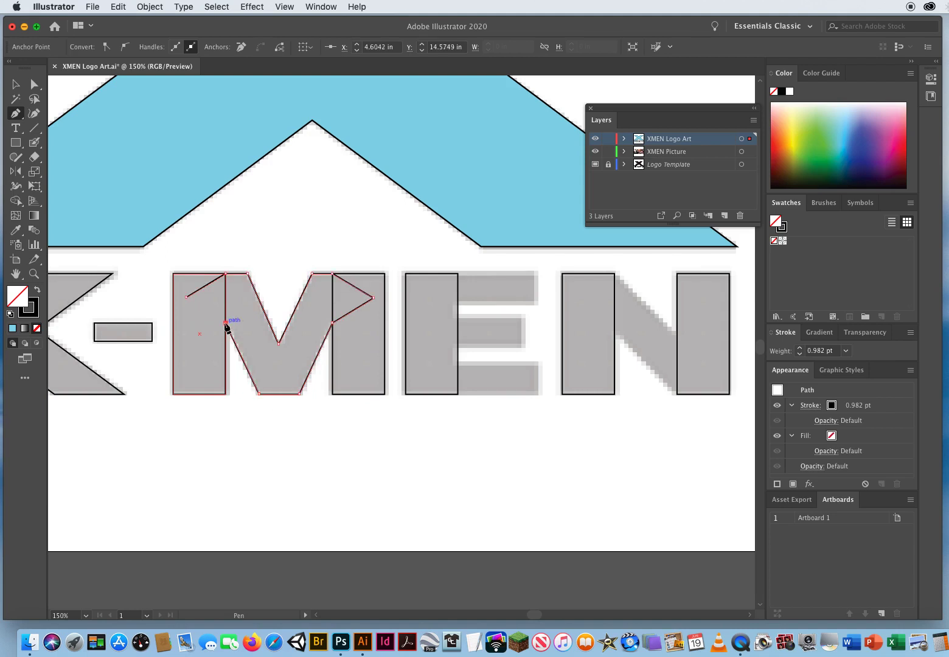
pyautogui.click(186, 298)
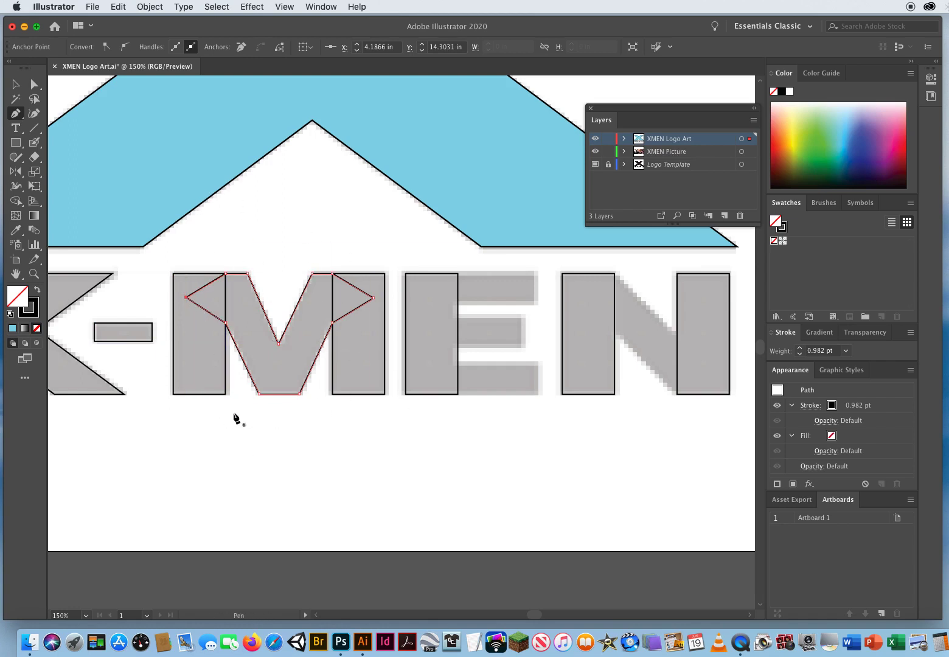
# Step: Pan to the E and draw rectangles over its top, middle and bottom bars
pyautogui.click(17, 144)
pyautogui.moveTo(443, 361); pyautogui.dragTo(268, 359)
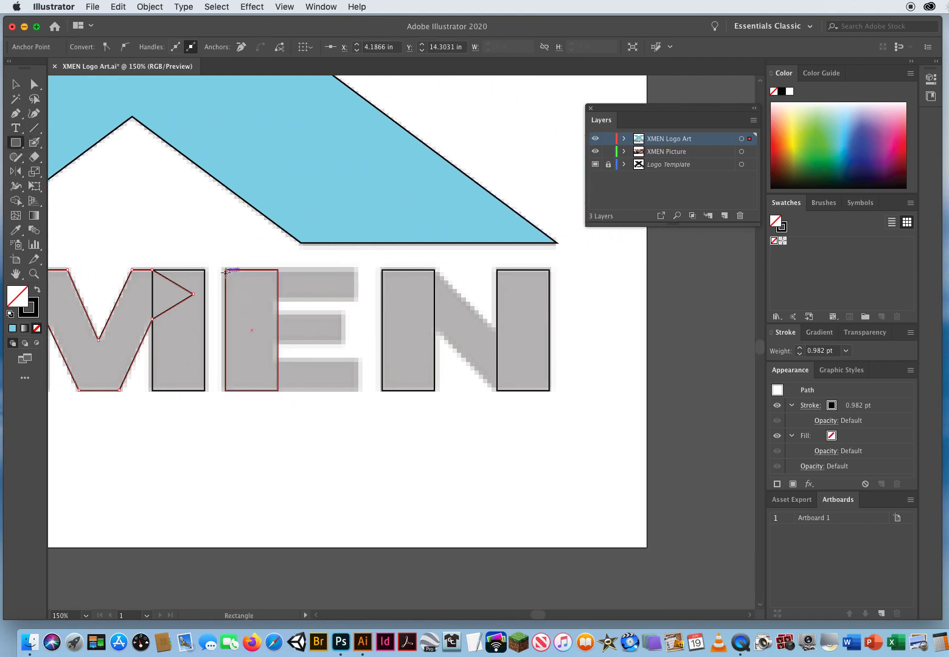
pyautogui.moveTo(225, 269); pyautogui.dragTo(357, 299)
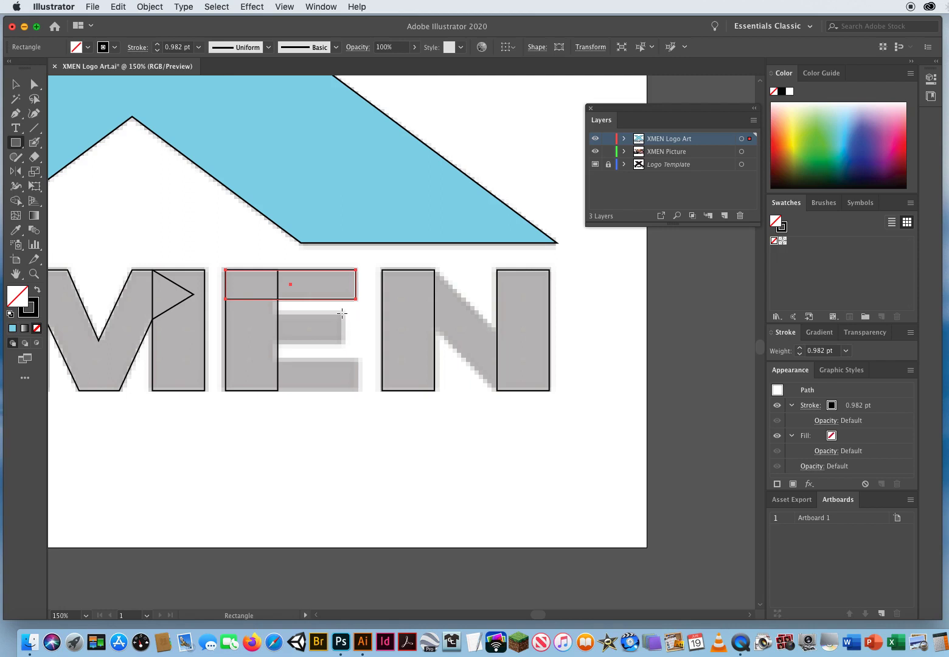
pyautogui.moveTo(341, 313); pyautogui.dragTo(242, 342)
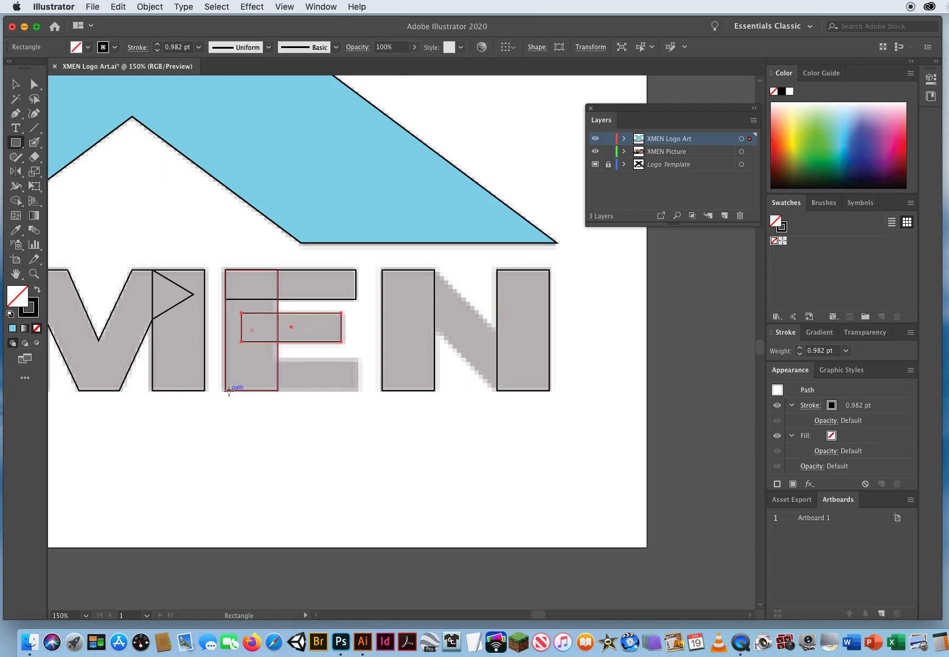
pyautogui.moveTo(226, 392); pyautogui.dragTo(356, 360)
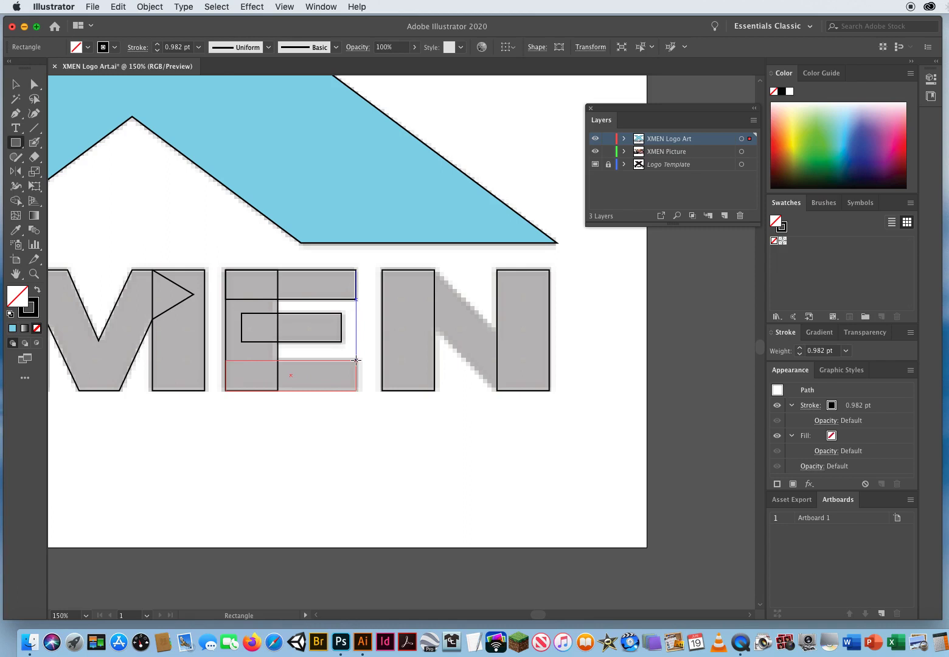
pyautogui.moveTo(356, 360); pyautogui.dragTo(356, 360)
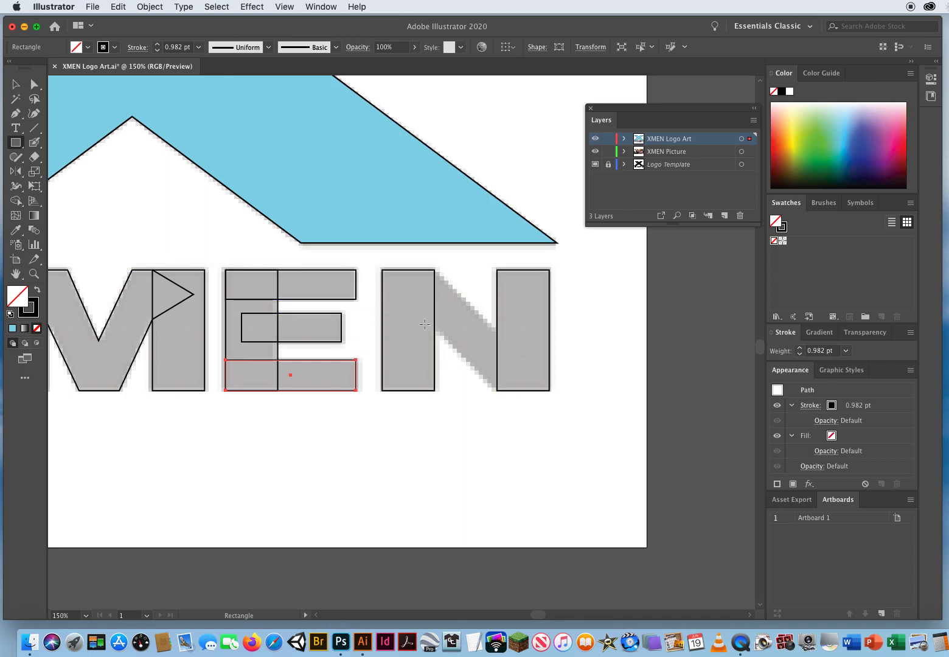
# Step: Trace a closed Pen path around the N's diagonal, from the left bar to the right bar and back
pyautogui.click(15, 113)
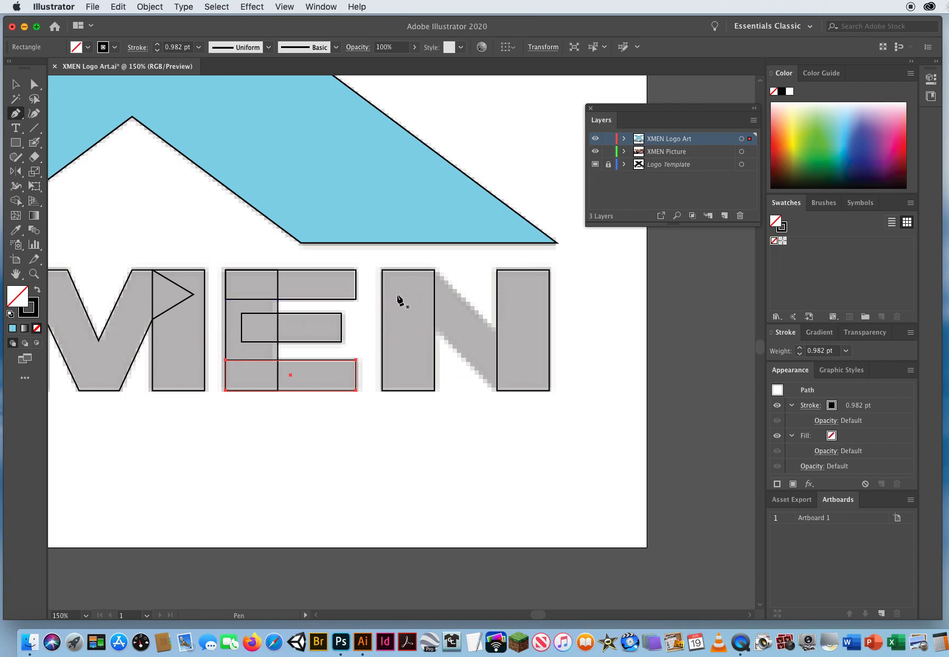
pyautogui.keyDown('super'); pyautogui.click(398, 305); pyautogui.keyUp('super')
pyautogui.keyDown('super'); pyautogui.click(435, 271); pyautogui.keyUp('super')
pyautogui.click(434, 270)
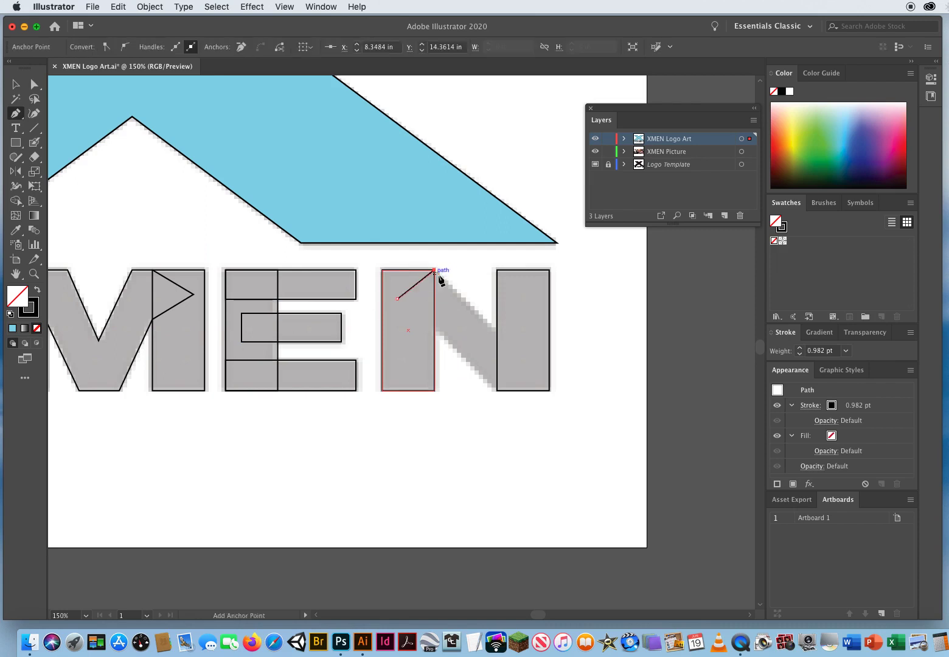
pyautogui.click(497, 332)
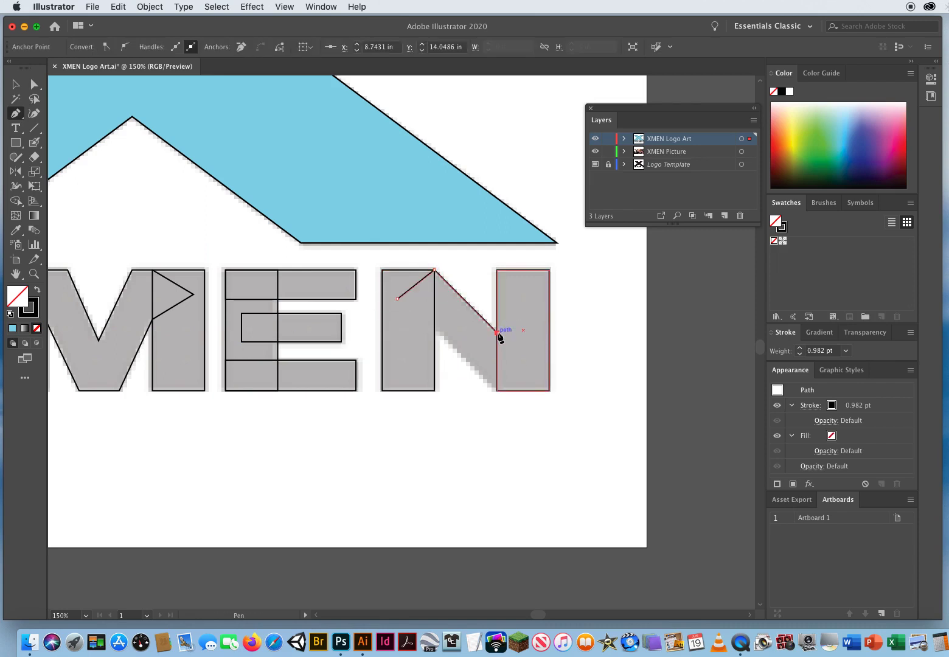
pyautogui.click(536, 360)
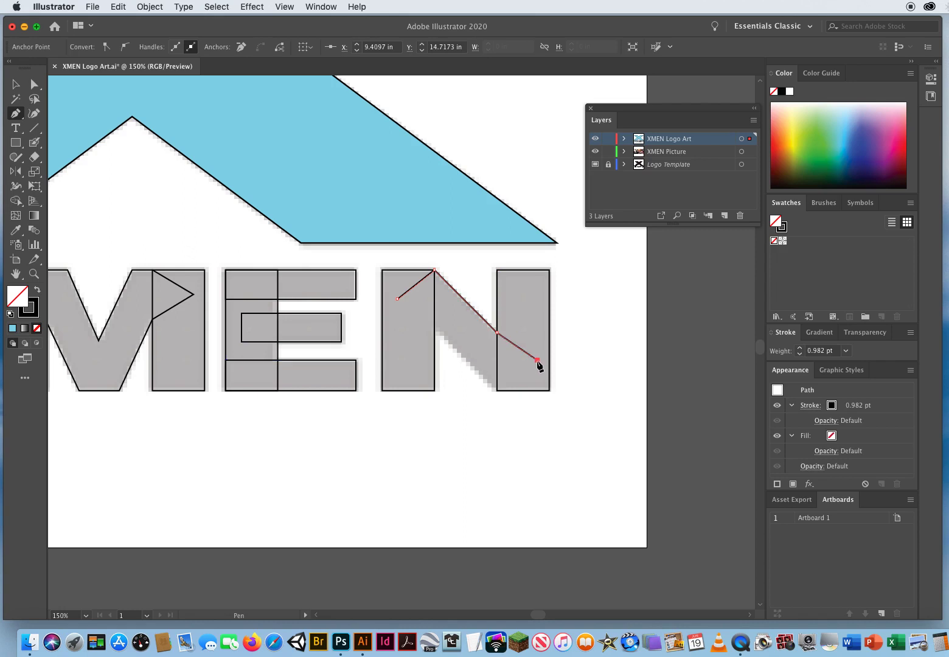
pyautogui.click(497, 390)
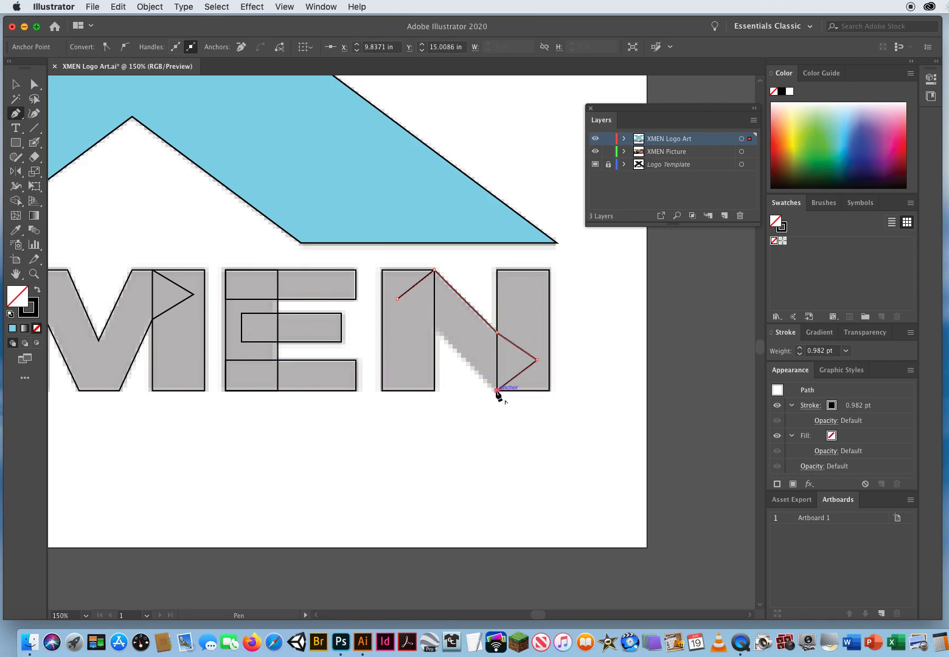
pyautogui.click(435, 327)
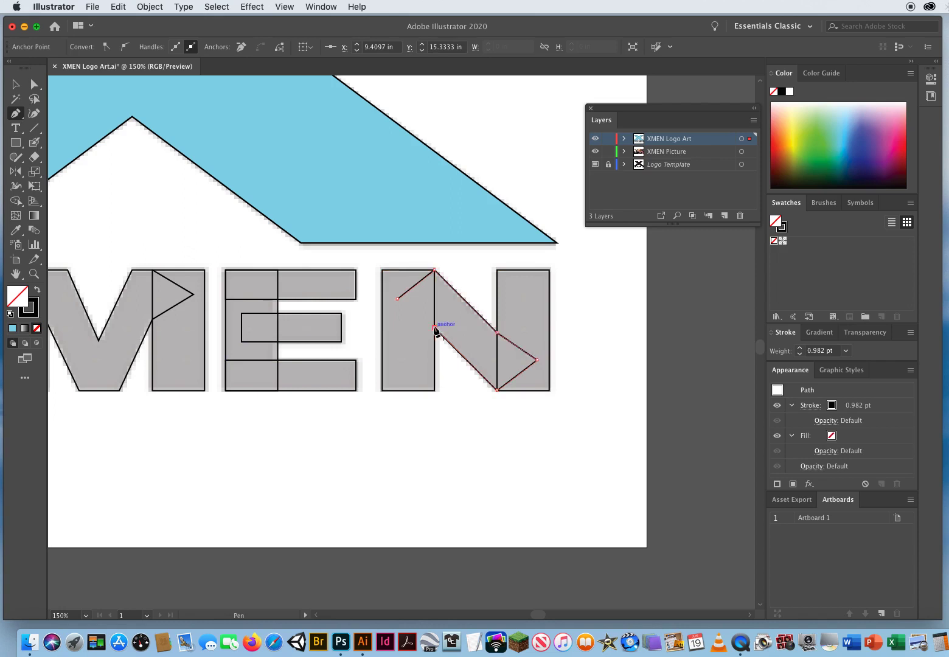
pyautogui.click(397, 299)
pyautogui.click(16, 84)
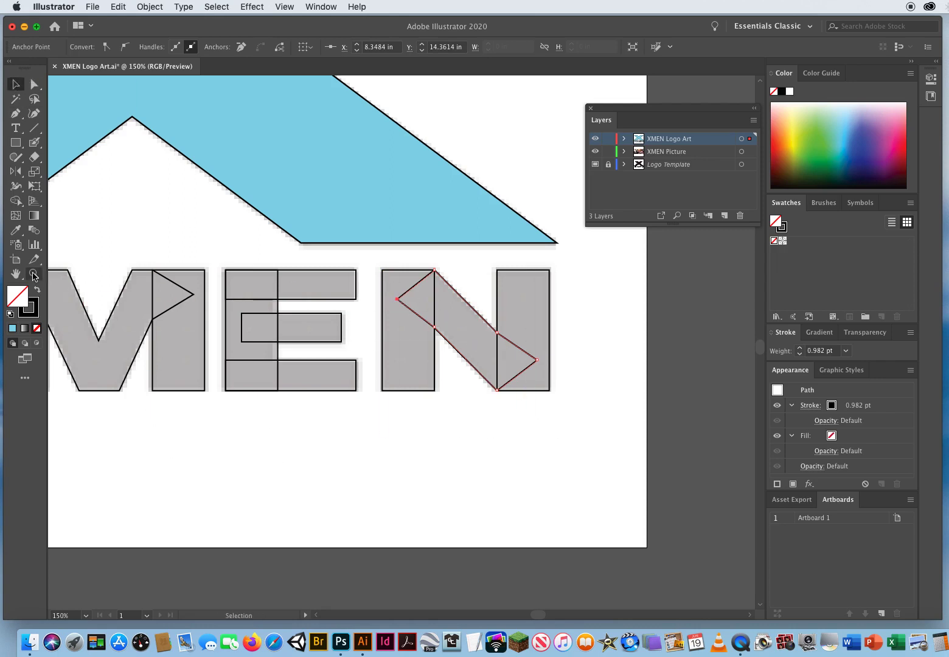
# Step: With Shape Builder, unite the X's pieces into one shape, then the M's pieces into another
pyautogui.click(34, 274)
pyautogui.keyDown('alt'); pyautogui.click(288, 393); pyautogui.keyUp('alt')
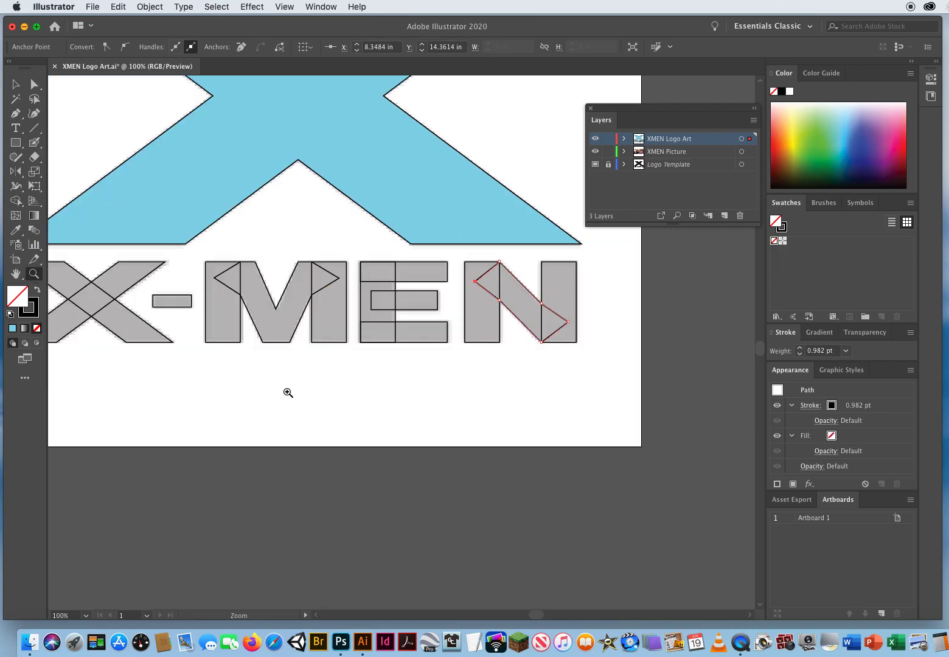
pyautogui.moveTo(250, 360); pyautogui.dragTo(352, 430)
pyautogui.click(17, 85)
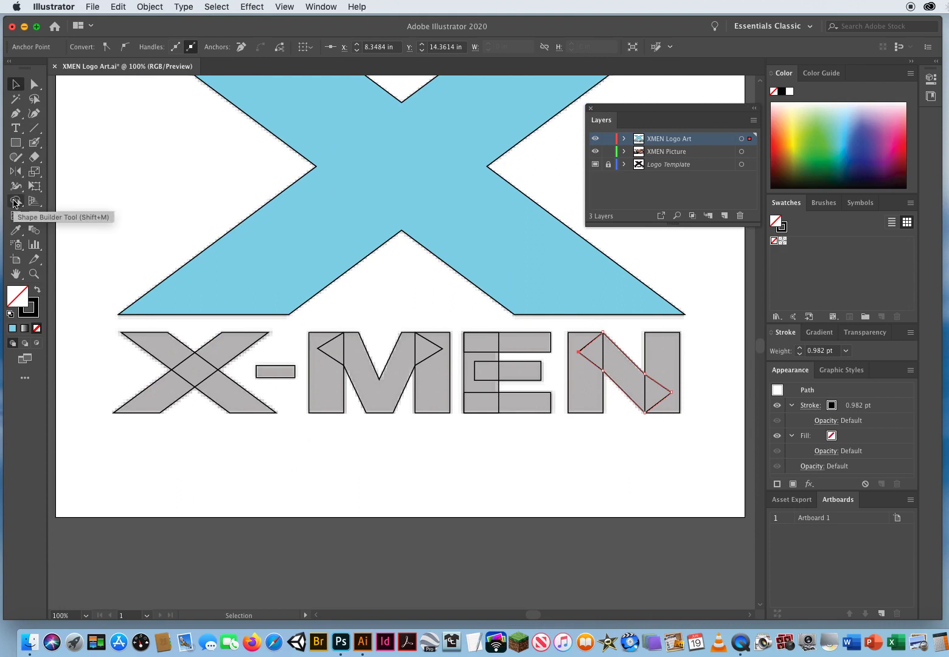
pyautogui.click(15, 201)
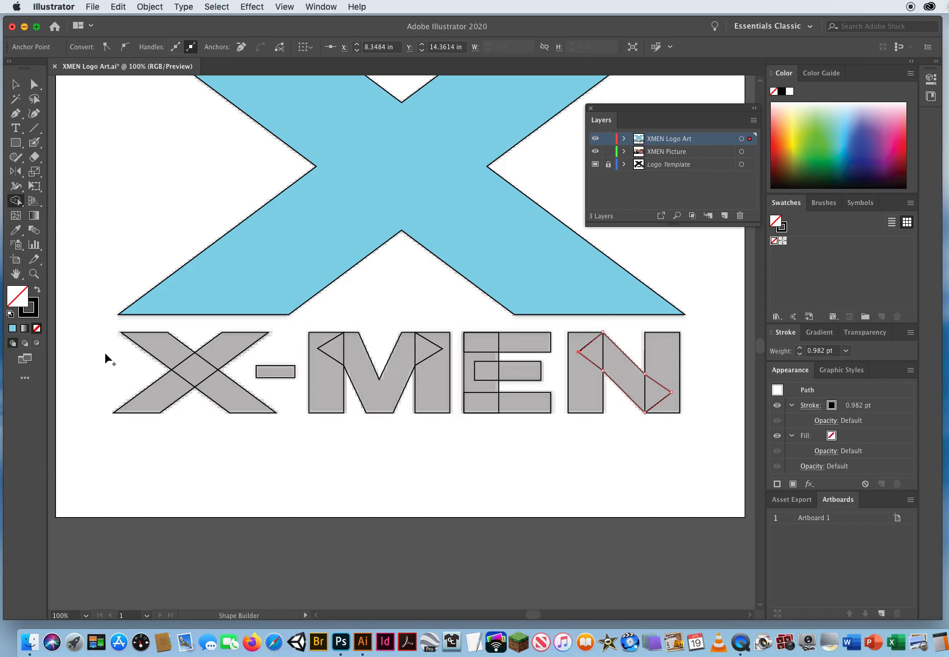
pyautogui.press('super')
pyautogui.moveTo(96, 346); pyautogui.dragTo(234, 411)
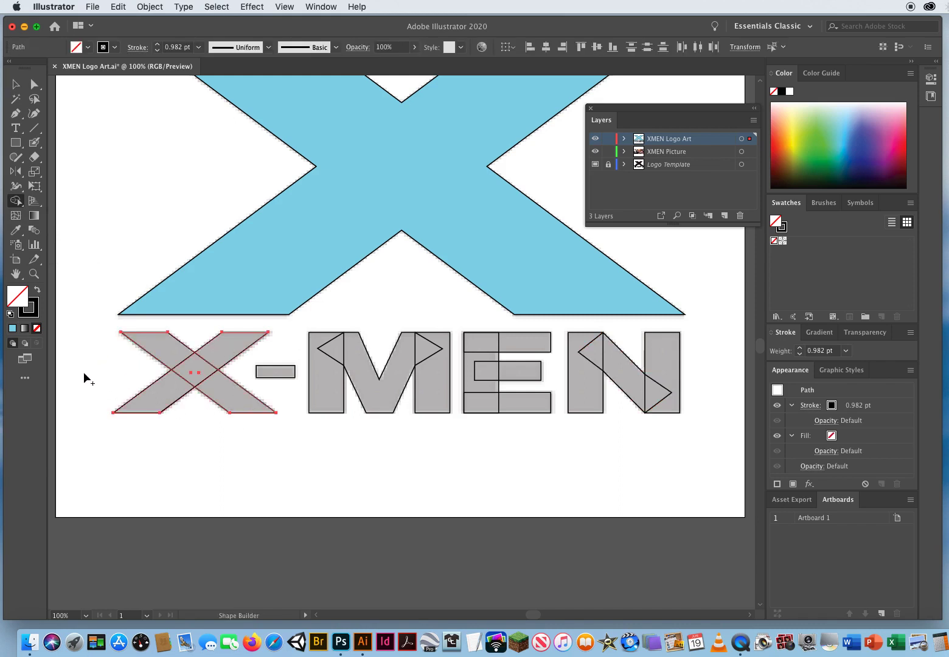
pyautogui.moveTo(82, 372)
pyautogui.mouseDown()
pyautogui.moveTo(152, 336)
pyautogui.moveTo(151, 362)
pyautogui.moveTo(115, 426)
pyautogui.moveTo(205, 343)
pyautogui.moveTo(167, 434)
pyautogui.moveTo(221, 339)
pyautogui.moveTo(202, 424)
pyautogui.moveTo(247, 345)
pyautogui.moveTo(231, 426)
pyautogui.moveTo(284, 355)
pyautogui.moveTo(258, 455)
pyautogui.mouseUp()
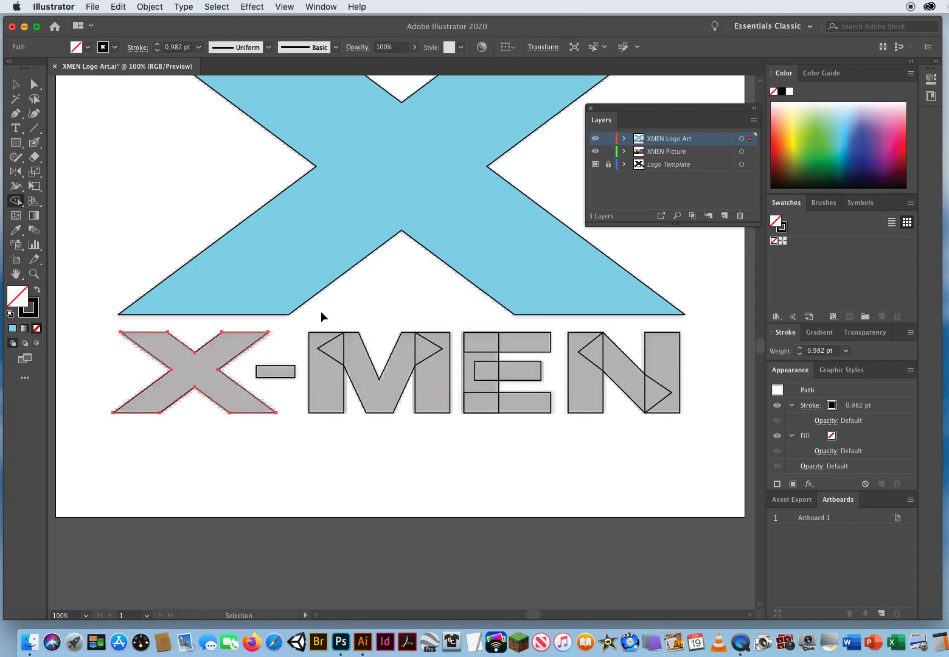
pyautogui.moveTo(320, 313); pyautogui.dragTo(435, 487)
pyautogui.moveTo(344, 299)
pyautogui.mouseDown()
pyautogui.moveTo(324, 319)
pyautogui.moveTo(366, 306)
pyautogui.moveTo(305, 381)
pyautogui.moveTo(381, 309)
pyautogui.moveTo(317, 405)
pyautogui.moveTo(370, 380)
pyautogui.moveTo(438, 305)
pyautogui.moveTo(382, 412)
pyautogui.moveTo(441, 320)
pyautogui.moveTo(380, 414)
pyautogui.moveTo(434, 352)
pyautogui.moveTo(408, 401)
pyautogui.moveTo(491, 340)
pyautogui.moveTo(440, 410)
pyautogui.moveTo(507, 386)
pyautogui.moveTo(501, 442)
pyautogui.moveTo(524, 476)
pyautogui.mouseUp()
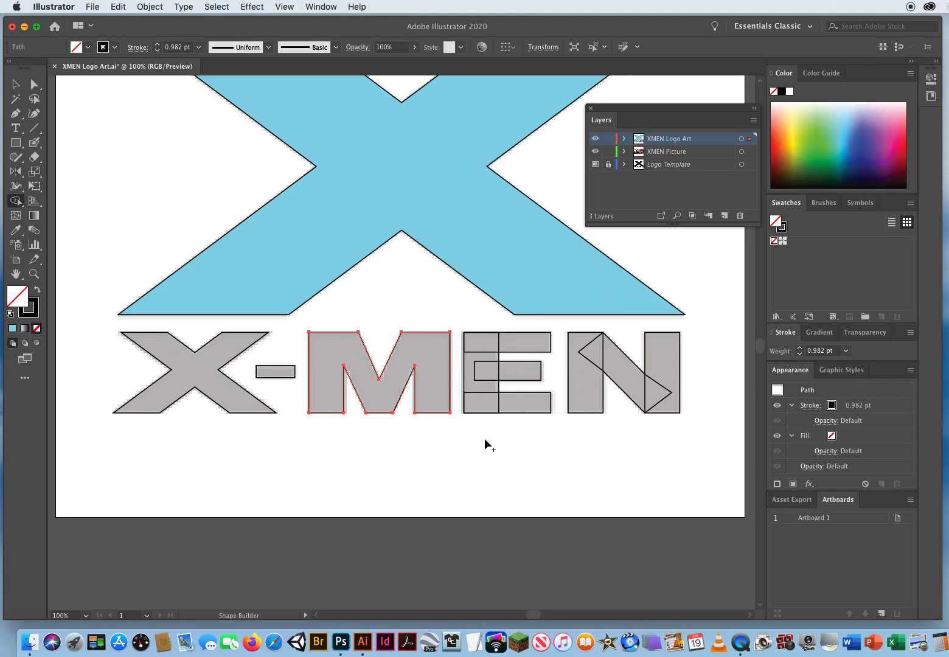
# Step: Unite the E's overlapping pieces into a single shape with Shape Builder
pyautogui.press('super')
pyautogui.moveTo(468, 444); pyautogui.dragTo(538, 339)
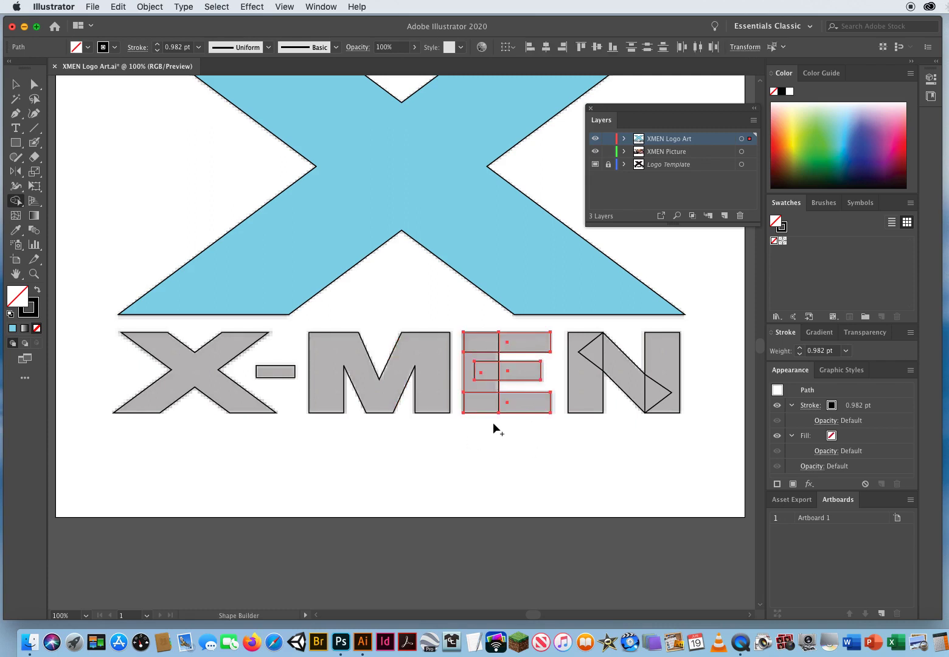
pyautogui.moveTo(476, 327)
pyautogui.mouseDown()
pyautogui.moveTo(459, 376)
pyautogui.moveTo(529, 320)
pyautogui.moveTo(465, 388)
pyautogui.moveTo(438, 435)
pyautogui.moveTo(548, 339)
pyautogui.moveTo(502, 403)
pyautogui.moveTo(497, 429)
pyautogui.moveTo(530, 432)
pyautogui.moveTo(561, 524)
pyautogui.mouseUp()
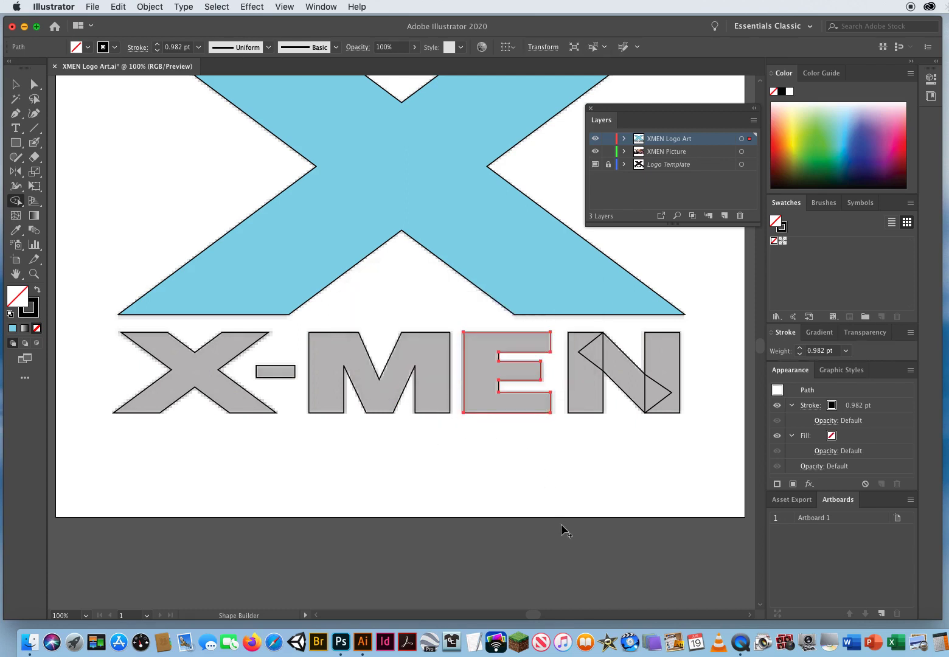
# Step: Unite the N's pieces, including its new diagonal, into a single shape
pyautogui.press('super')
pyautogui.moveTo(579, 450); pyautogui.dragTo(706, 341)
pyautogui.hotkey('shift', 'm')
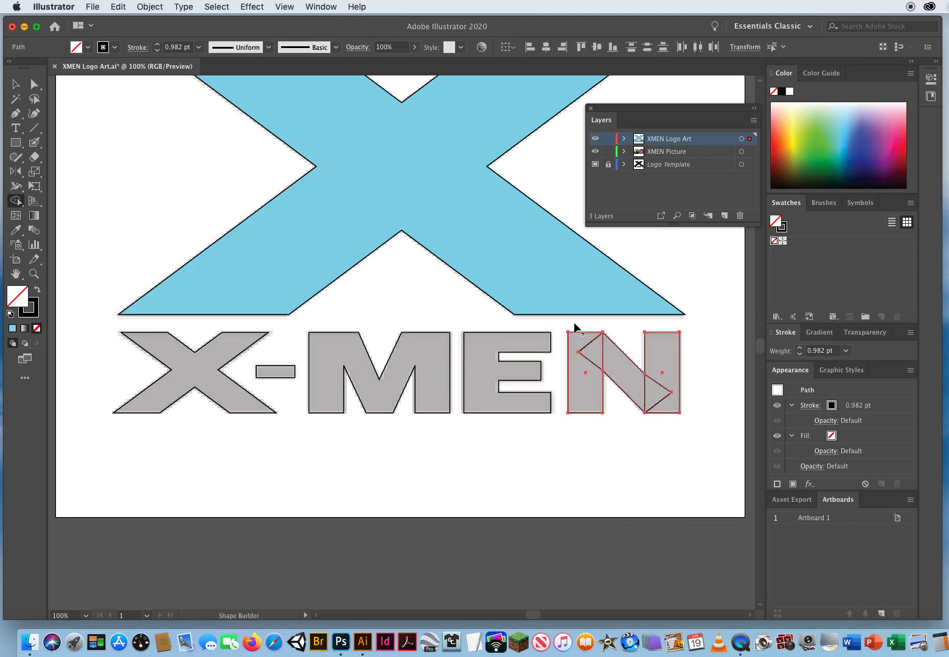
pyautogui.moveTo(574, 322)
pyautogui.mouseDown()
pyautogui.moveTo(561, 357)
pyautogui.moveTo(568, 372)
pyautogui.moveTo(660, 324)
pyautogui.moveTo(568, 401)
pyautogui.moveTo(701, 363)
pyautogui.moveTo(618, 443)
pyautogui.moveTo(695, 428)
pyautogui.mouseUp()
pyautogui.click(34, 273)
# Step: Select the large X and the X-MEN lettering and fill them with red
pyautogui.keyDown('alt'); pyautogui.click(419, 320); pyautogui.keyUp('alt')
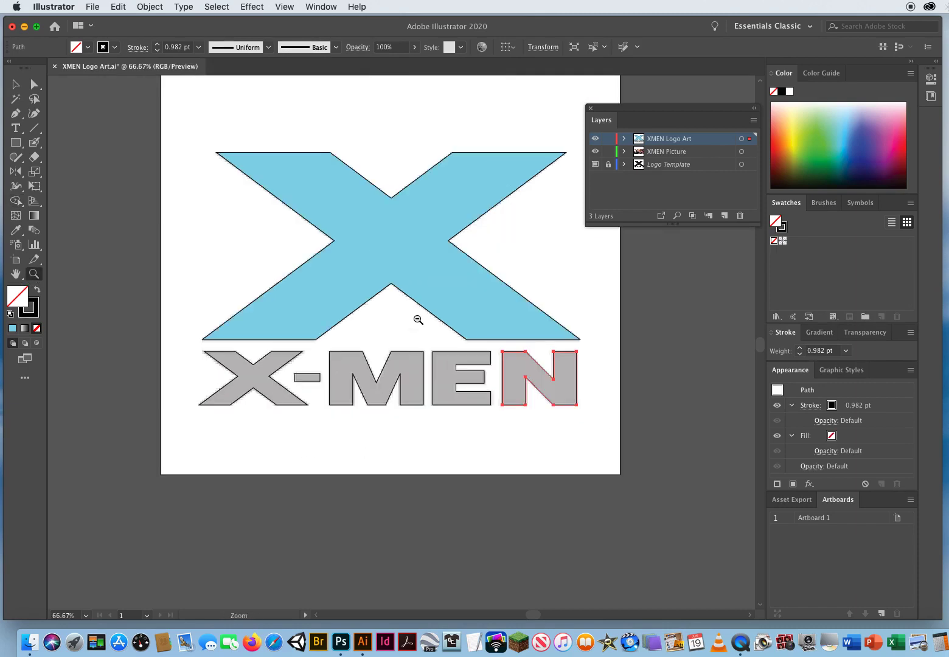
pyautogui.moveTo(425, 264); pyautogui.dragTo(396, 320)
pyautogui.click(16, 84)
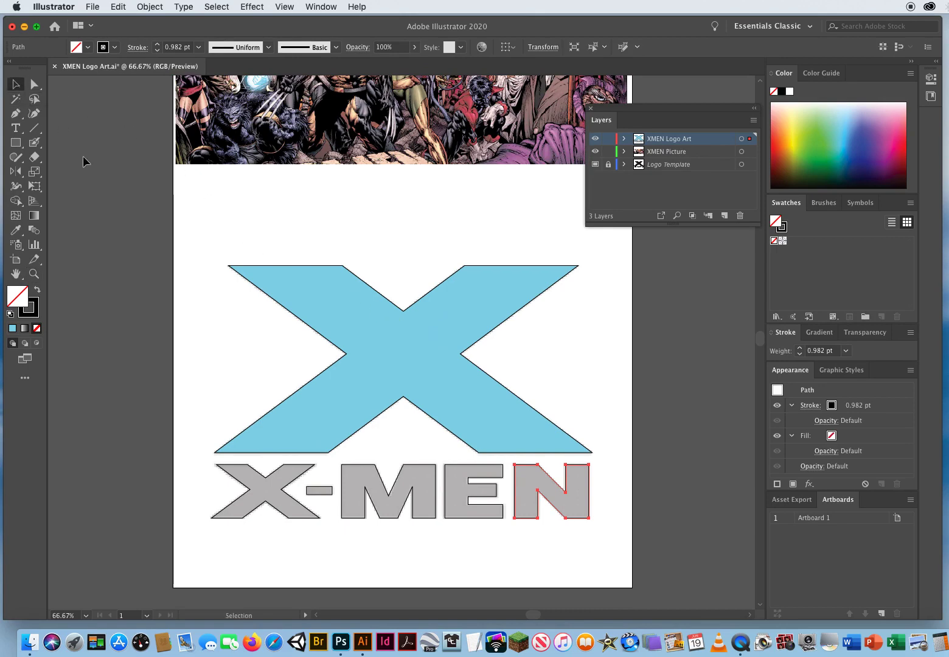
pyautogui.moveTo(195, 226); pyautogui.dragTo(599, 540)
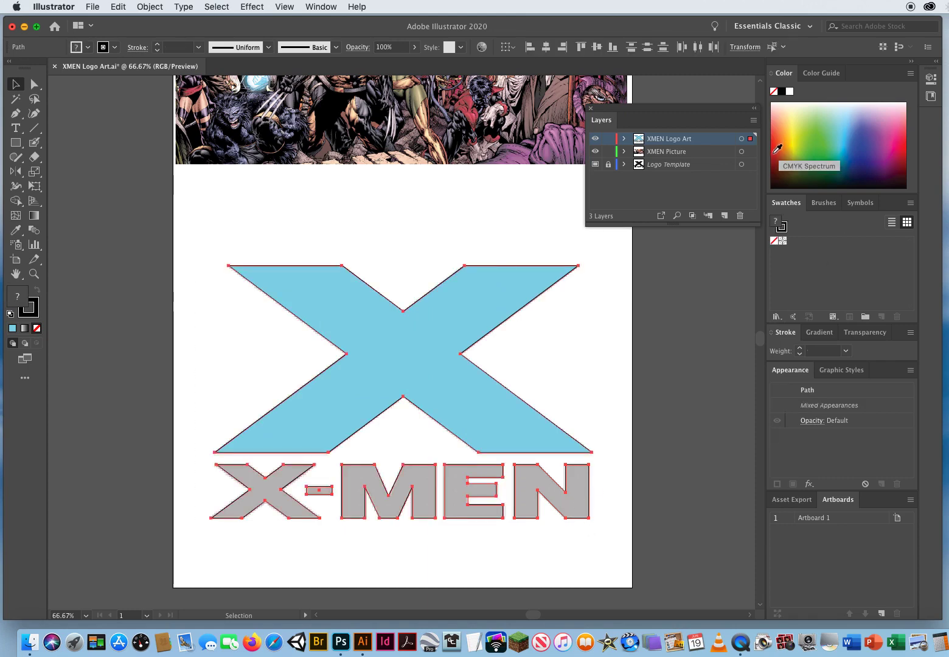
pyautogui.click(775, 150)
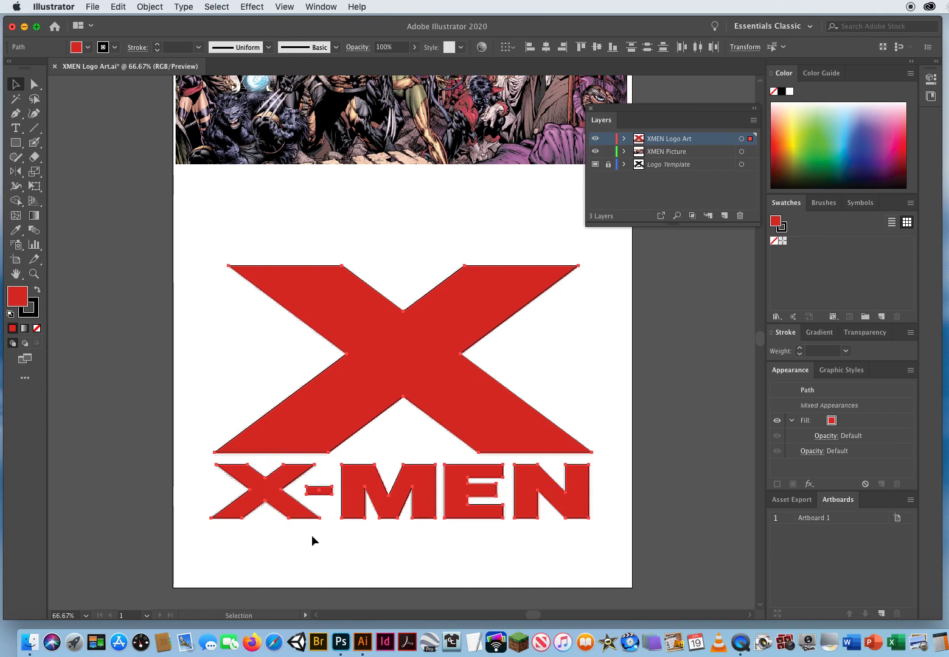
# Step: Set the stroke of the red shapes to None and deselect them
pyautogui.click(35, 310)
pyautogui.press('/')
pyautogui.click(239, 387)
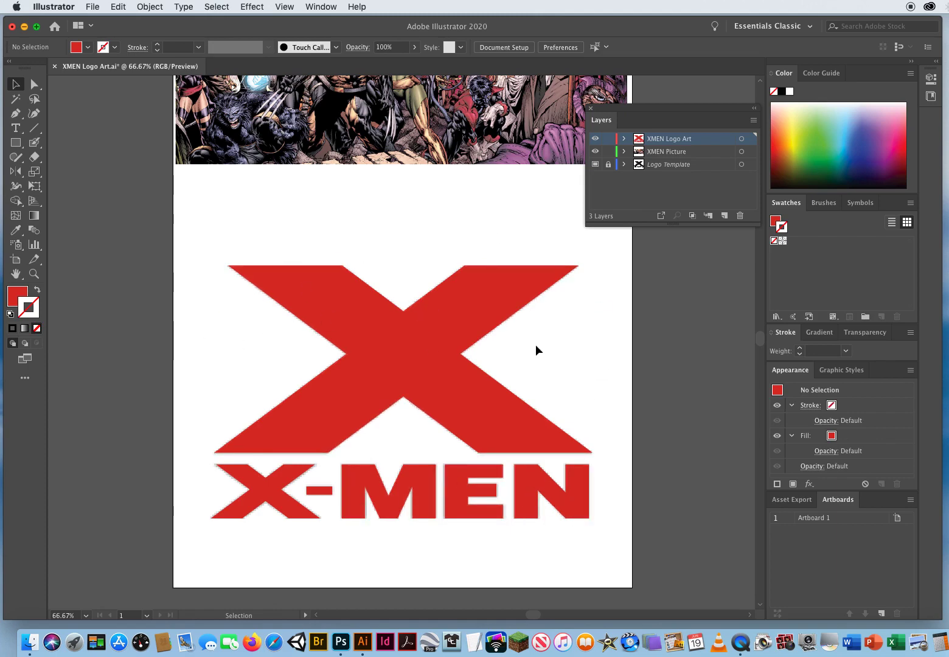
# Step: Delete the Logo Template layer from the Layers panel
pyautogui.click(697, 170)
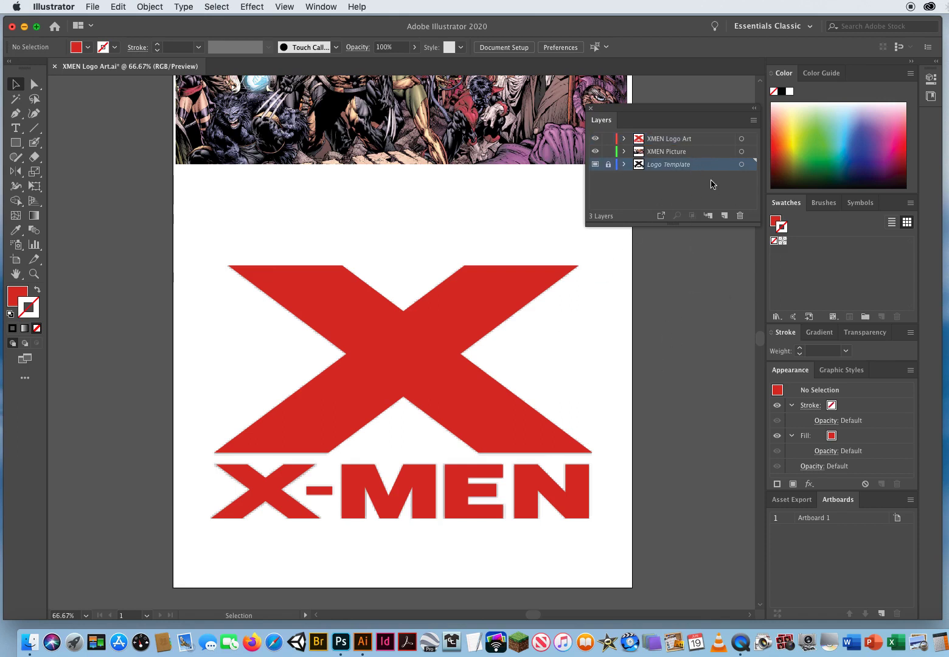
pyautogui.click(741, 216)
pyautogui.moveTo(663, 110); pyautogui.dragTo(650, 129)
# Step: Bring the comic picture and the logo into view and select the large red X
pyautogui.moveTo(402, 377); pyautogui.dragTo(360, 489)
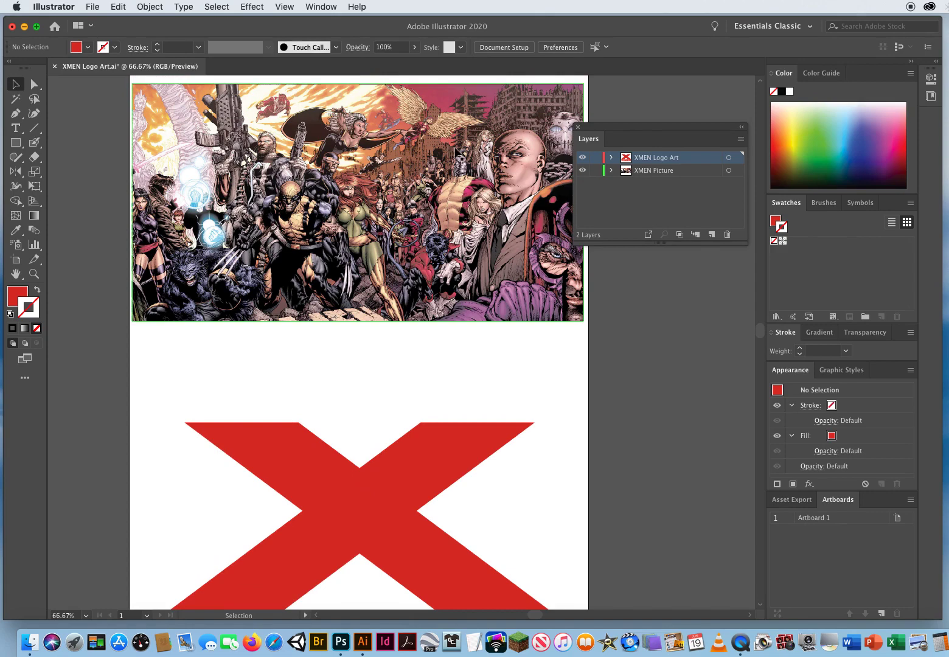
pyautogui.moveTo(358, 375); pyautogui.dragTo(355, 182)
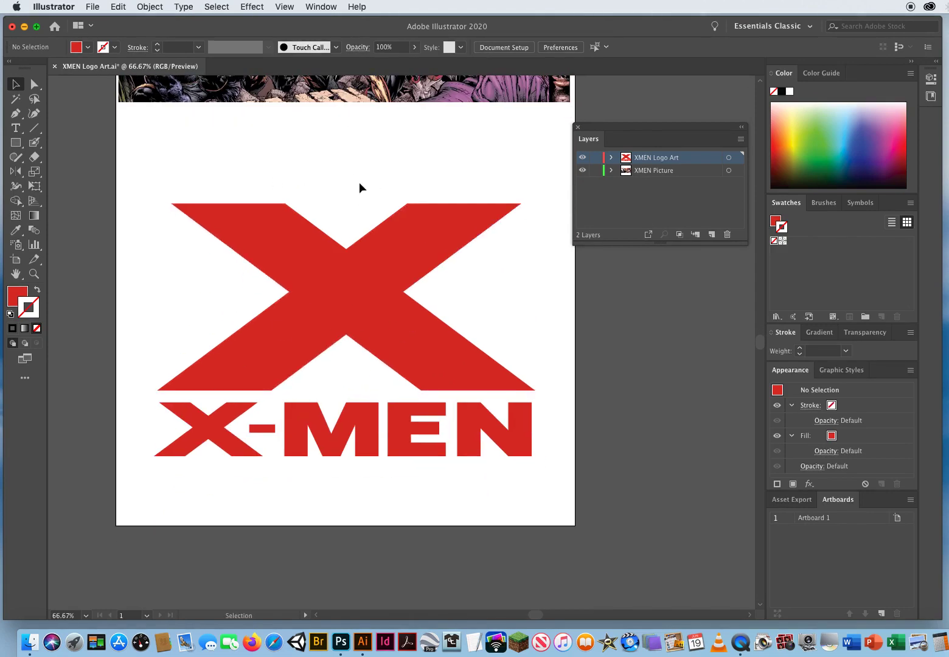
pyautogui.moveTo(326, 187); pyautogui.dragTo(342, 295)
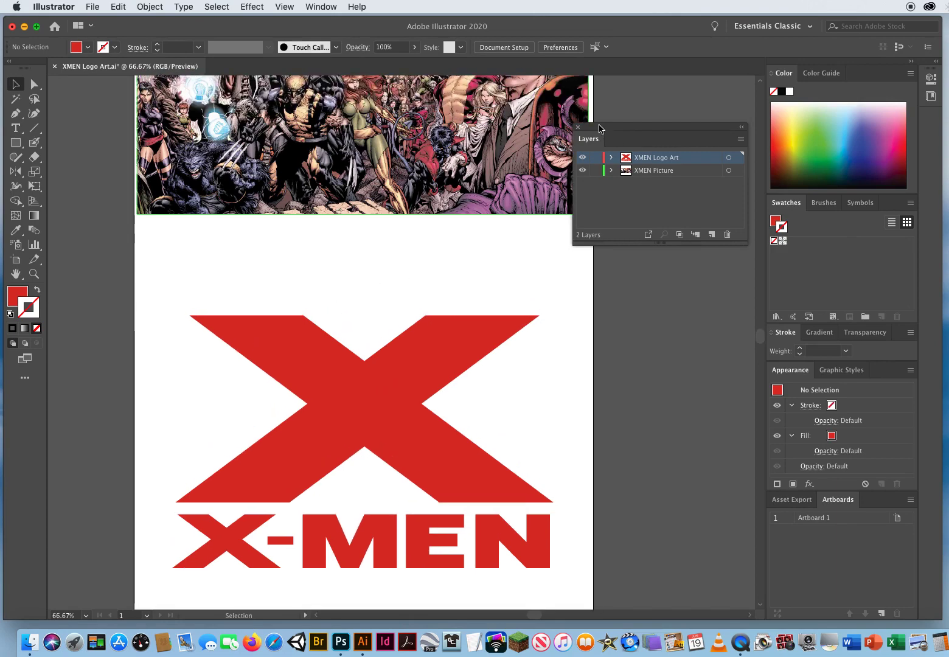
pyautogui.moveTo(599, 128); pyautogui.dragTo(627, 129)
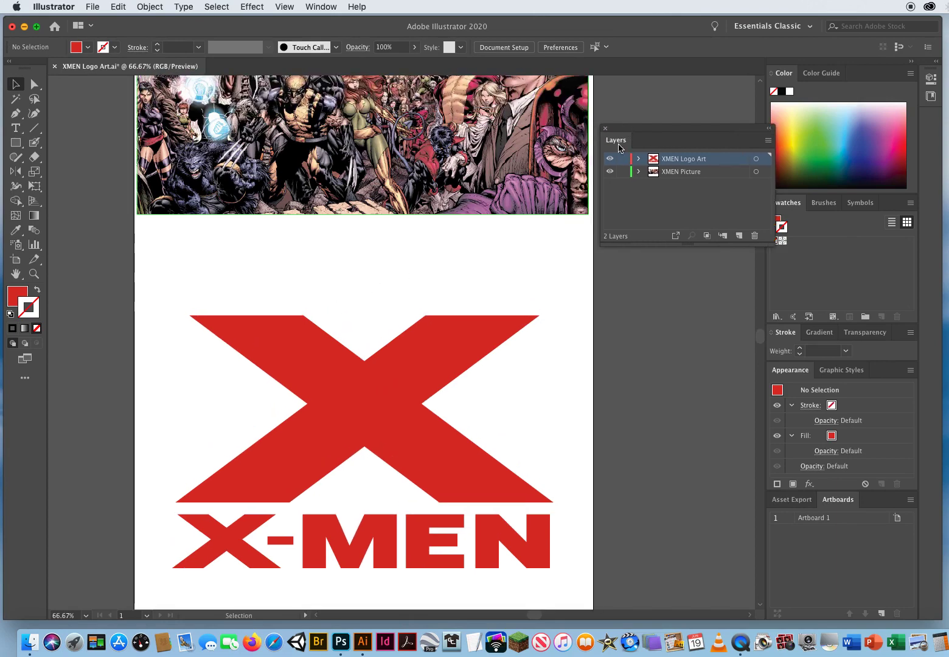
pyautogui.click(297, 323)
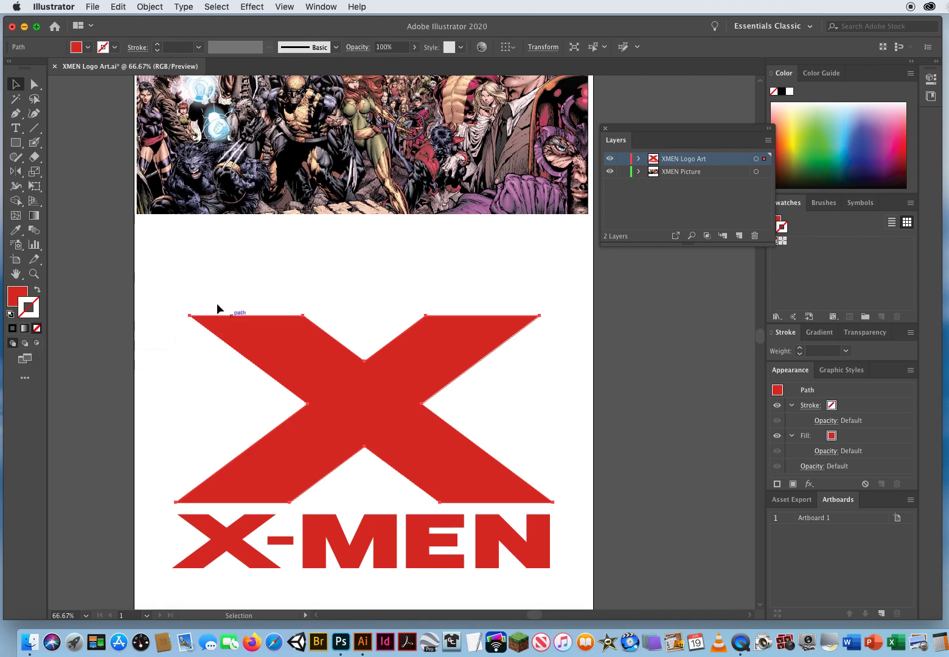
# Step: Put the selected red X into Draw Inside mode
pyautogui.moveTo(179, 280); pyautogui.dragTo(321, 352)
pyautogui.click(37, 344)
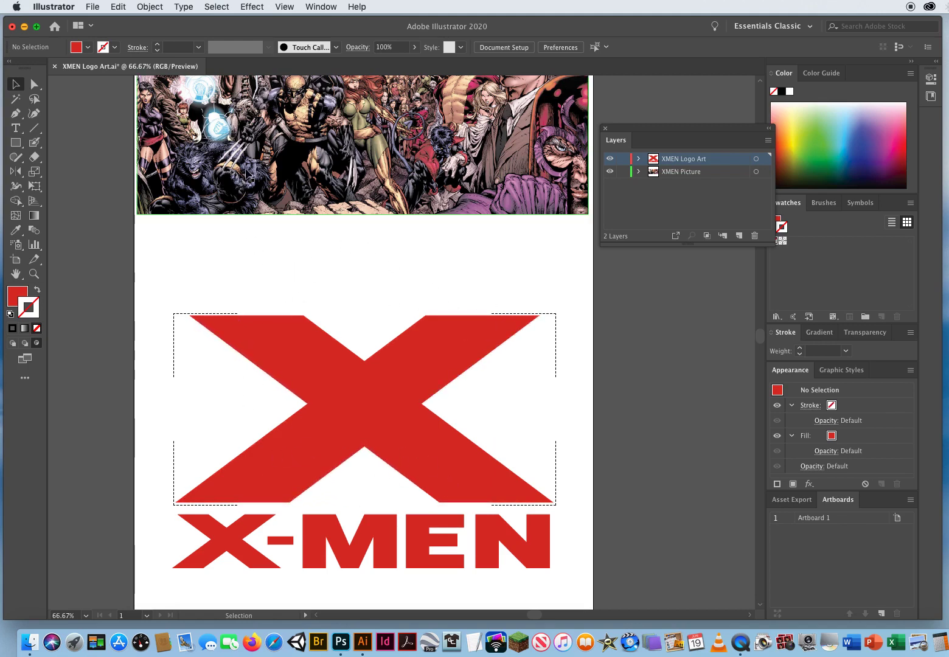
# Step: Cut the comic picture and paste it inside the large X, then deselect
pyautogui.click(270, 168)
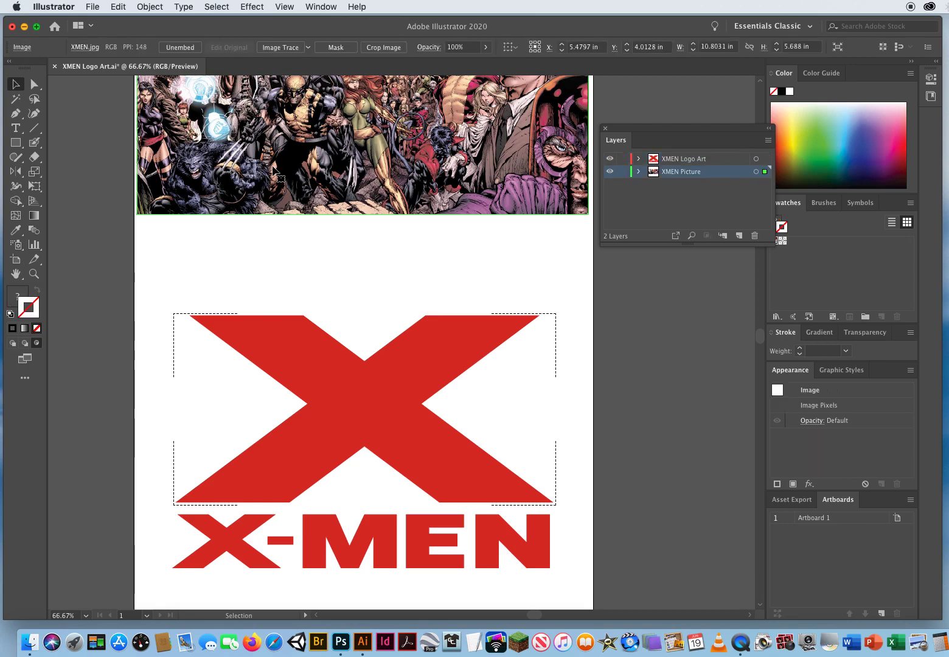
pyautogui.click(119, 7)
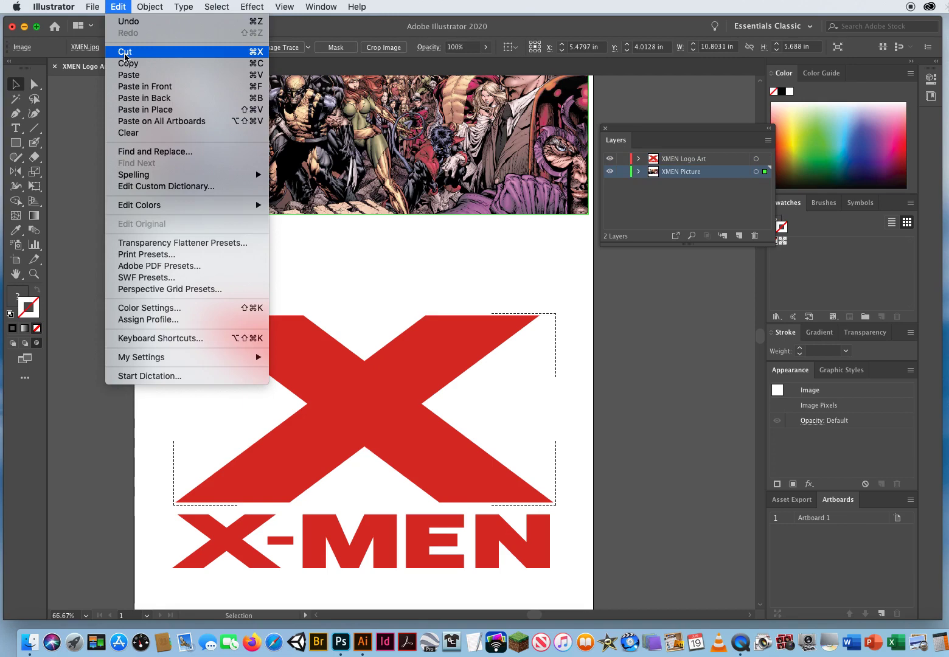
pyautogui.click(125, 52)
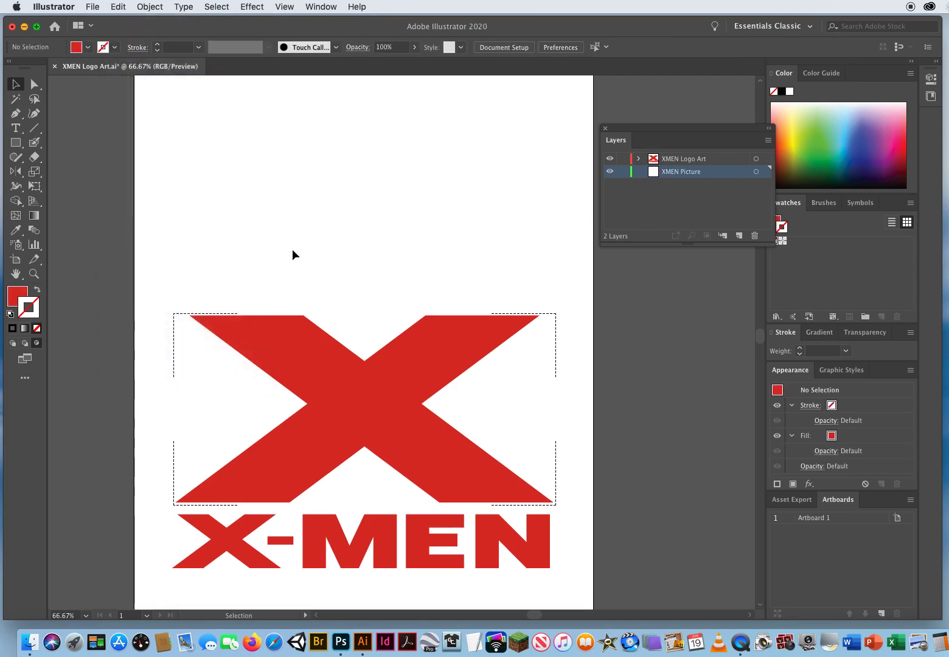
pyautogui.click(118, 7)
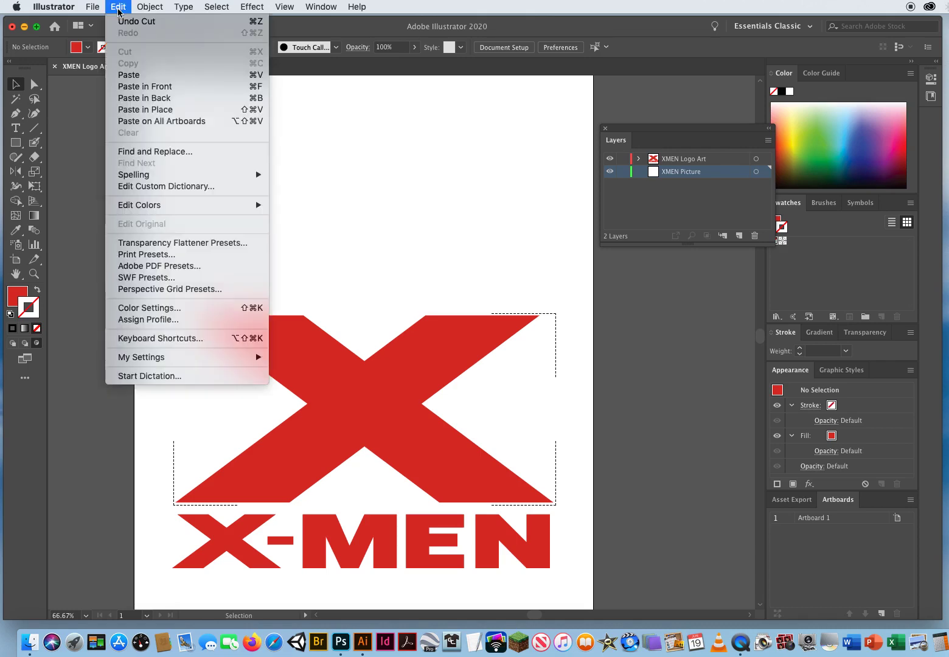
pyautogui.click(131, 75)
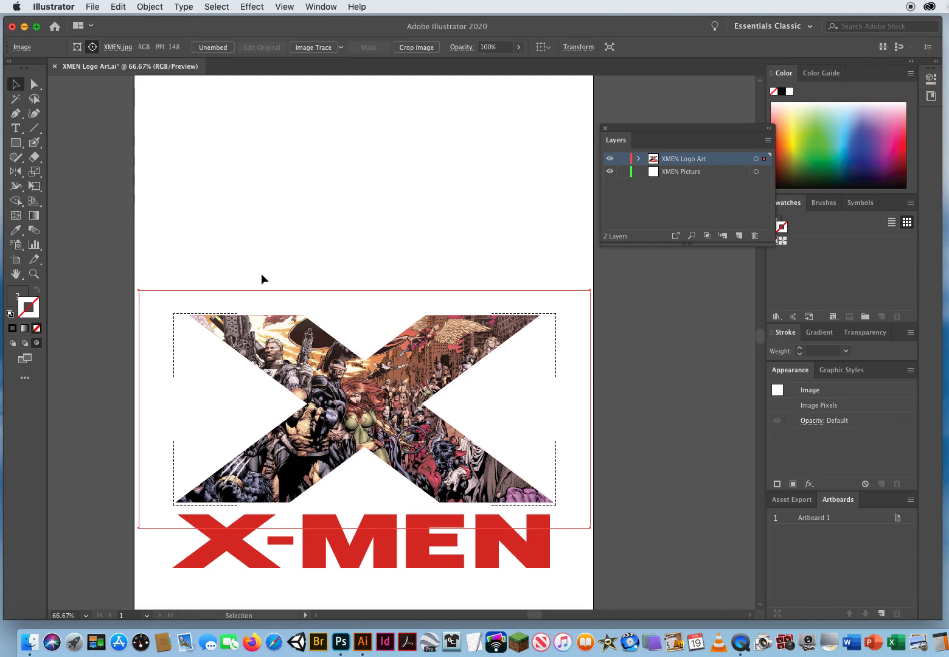
pyautogui.click(249, 179)
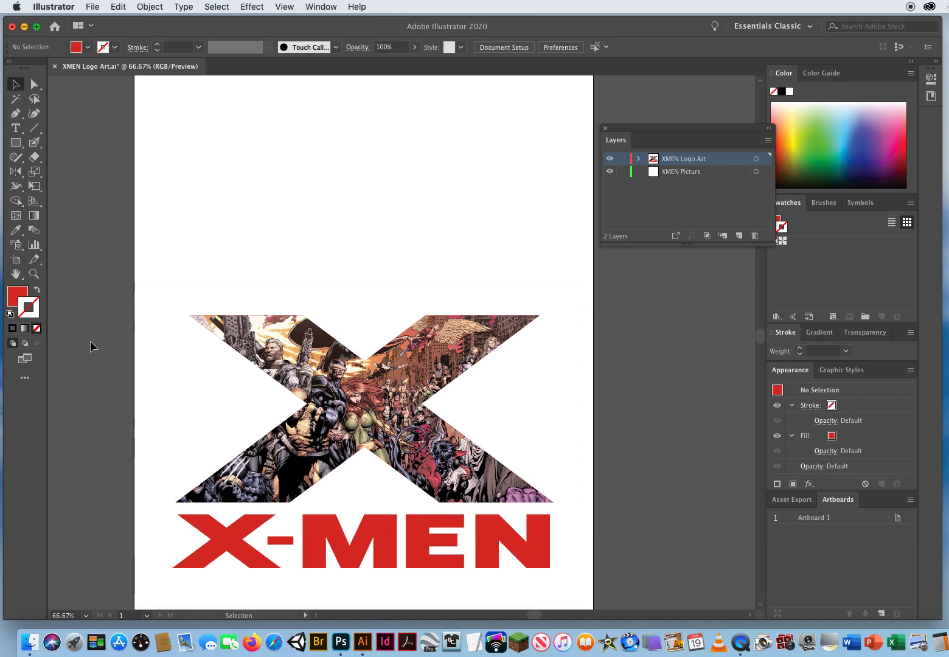
pyautogui.click(34, 273)
pyautogui.click(358, 399)
pyautogui.click(357, 399)
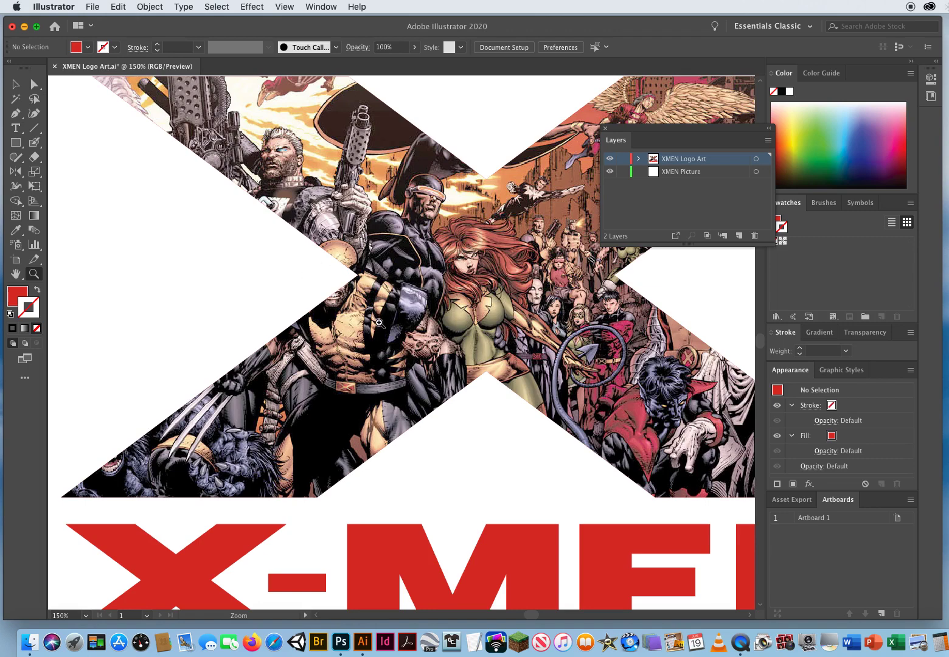
pyautogui.press('super+minus')
pyautogui.press('super+minus')
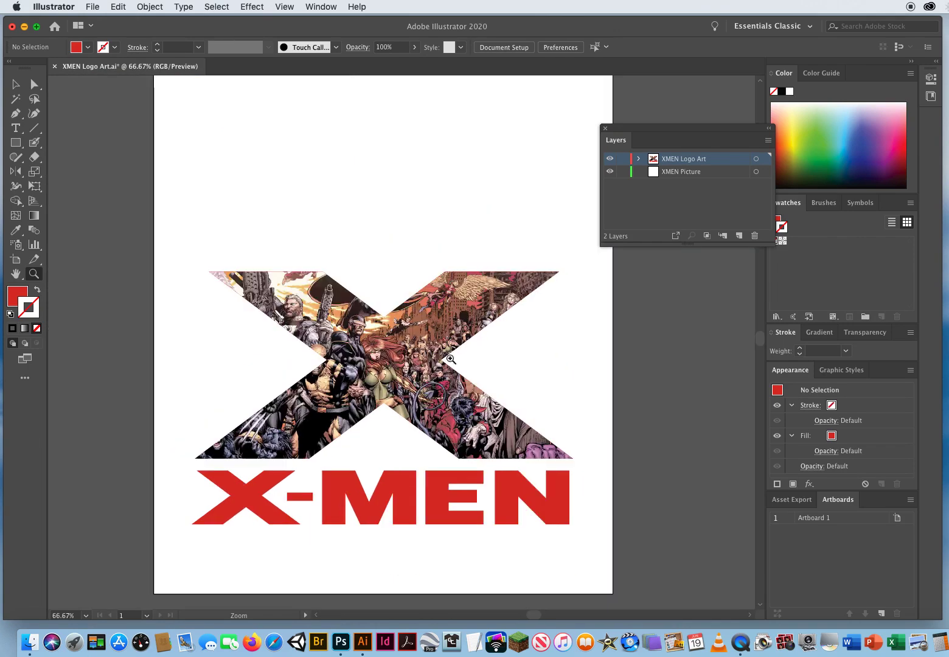
pyautogui.scroll(-2, 415, 430)
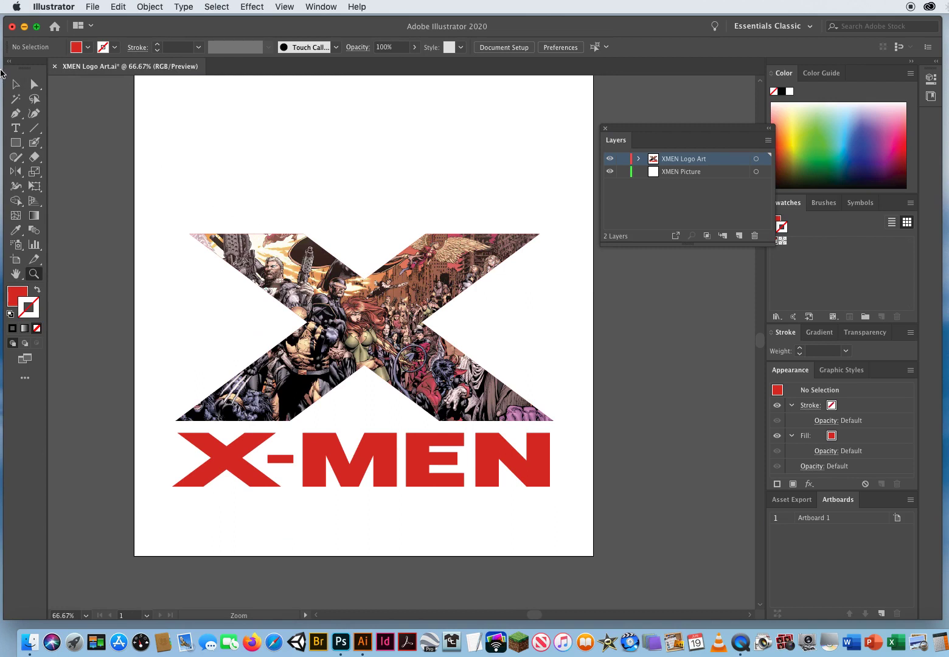
pyautogui.click(16, 84)
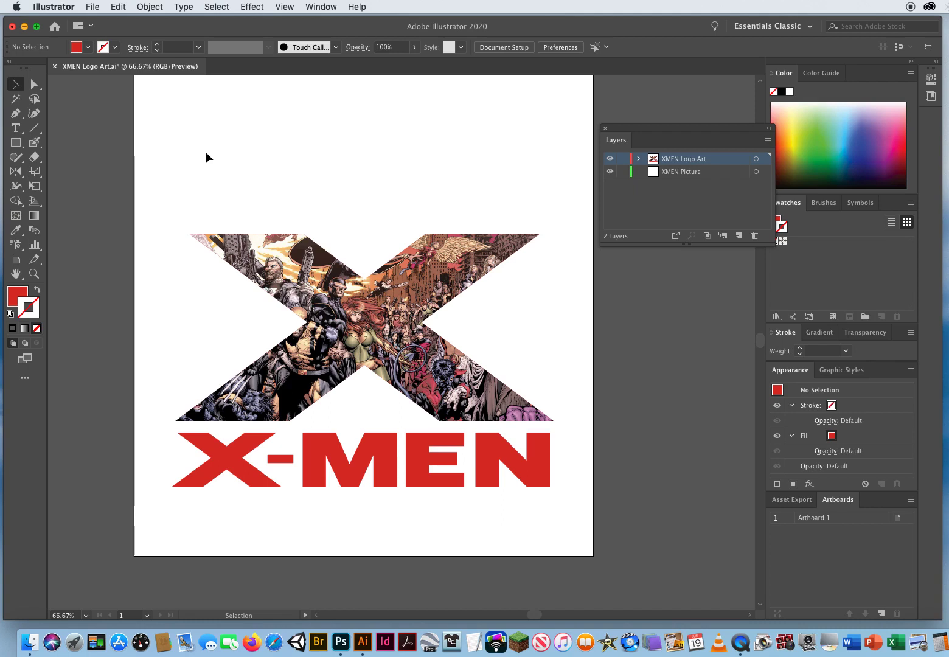
pyautogui.click(337, 306)
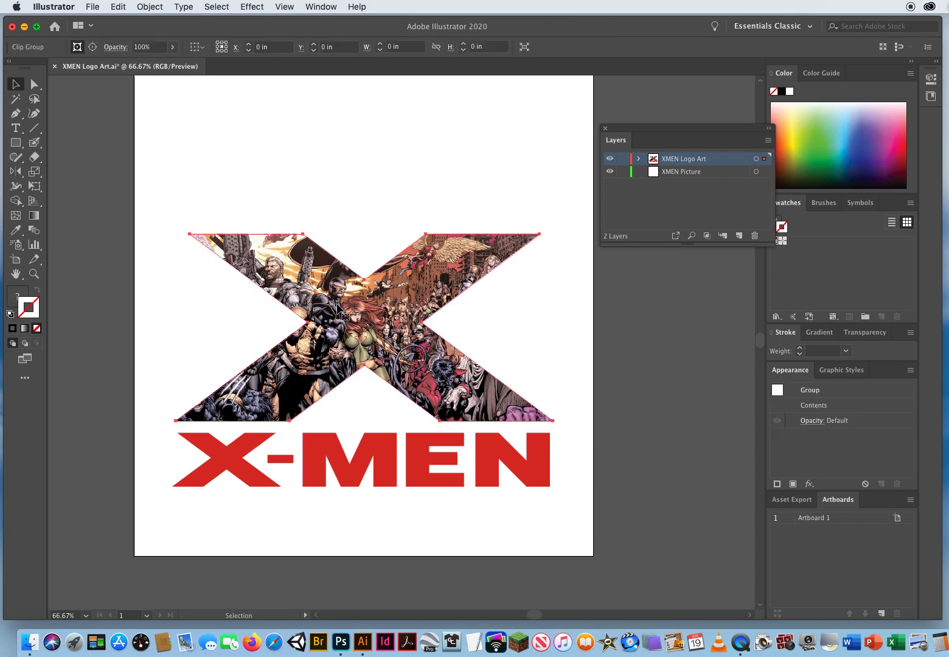
pyautogui.moveTo(338, 308); pyautogui.dragTo(416, 172)
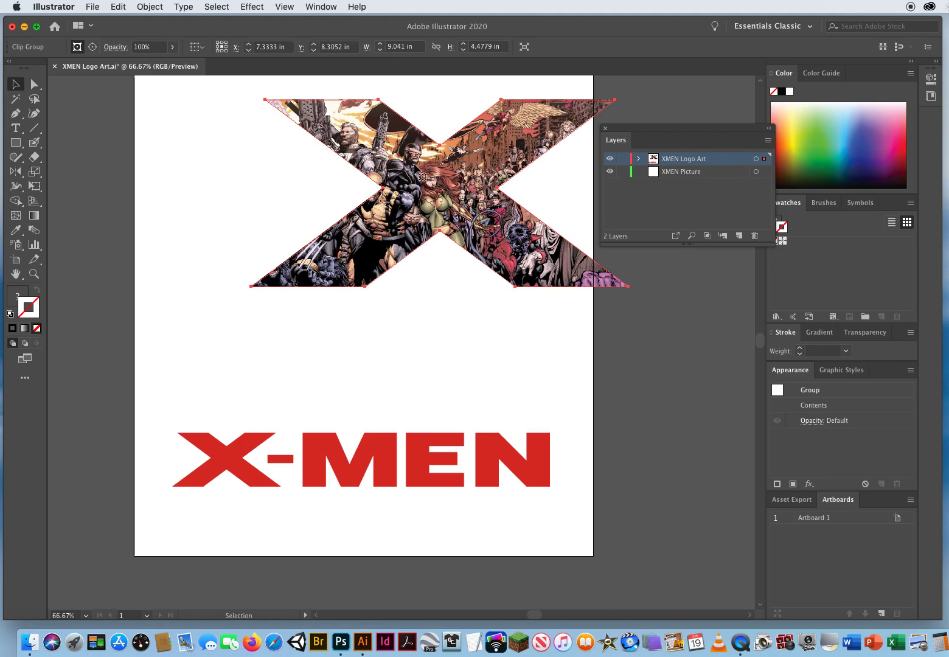
pyautogui.click(118, 7)
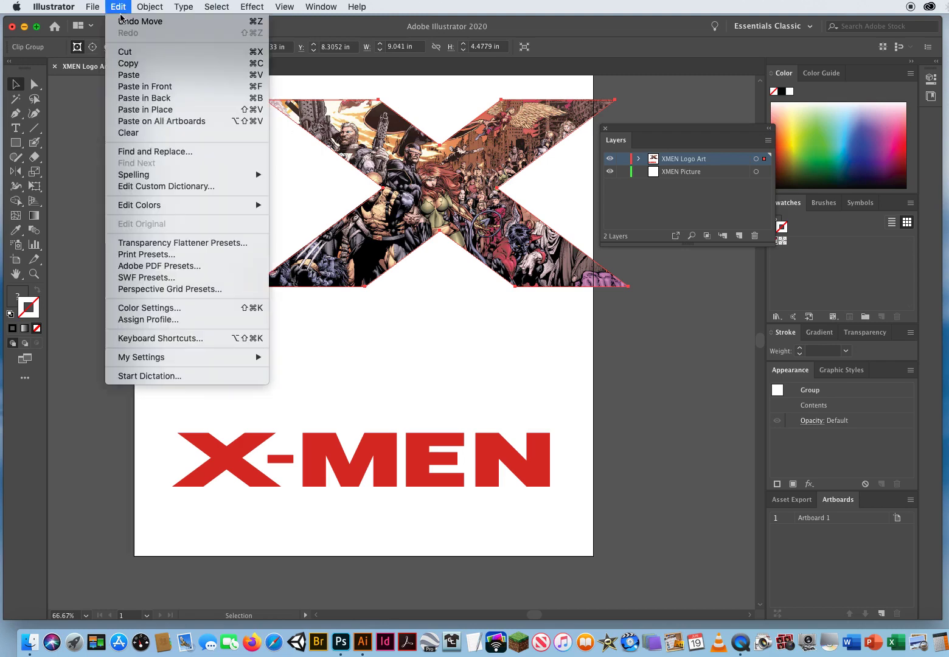
pyautogui.click(122, 21)
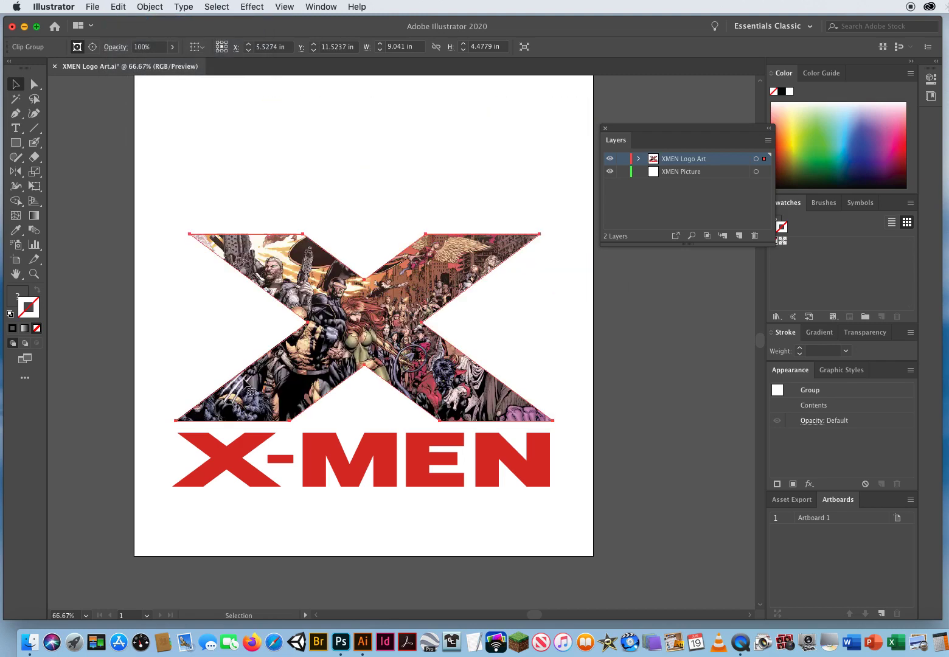
pyautogui.click(243, 162)
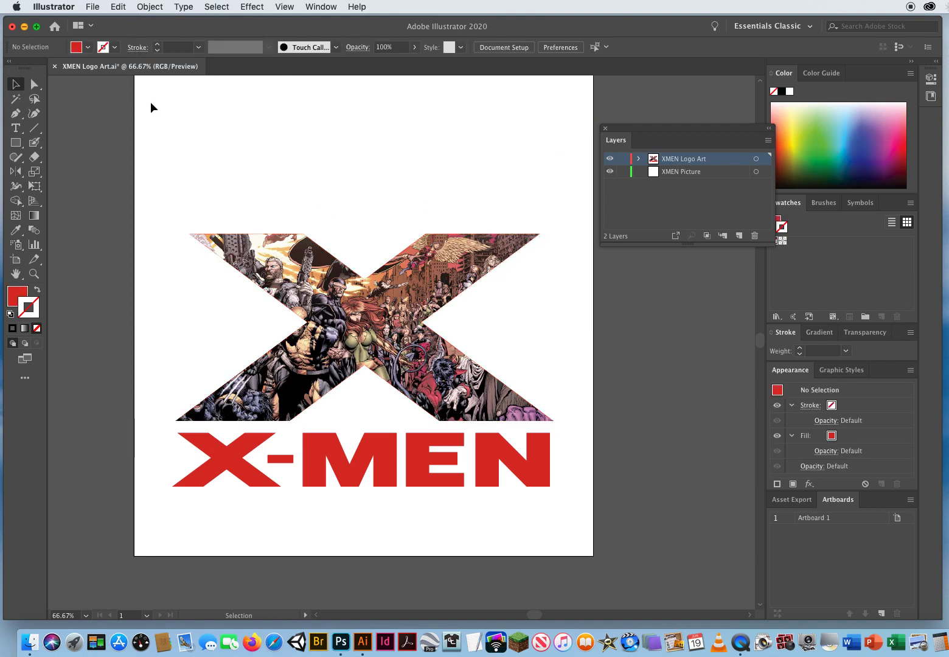
pyautogui.click(33, 85)
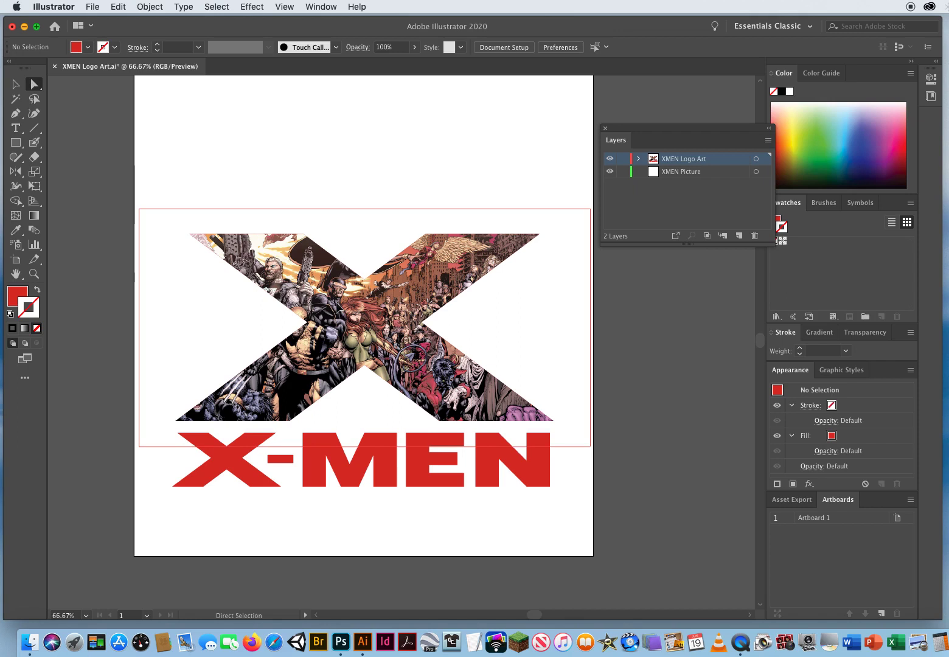
pyautogui.click(336, 306)
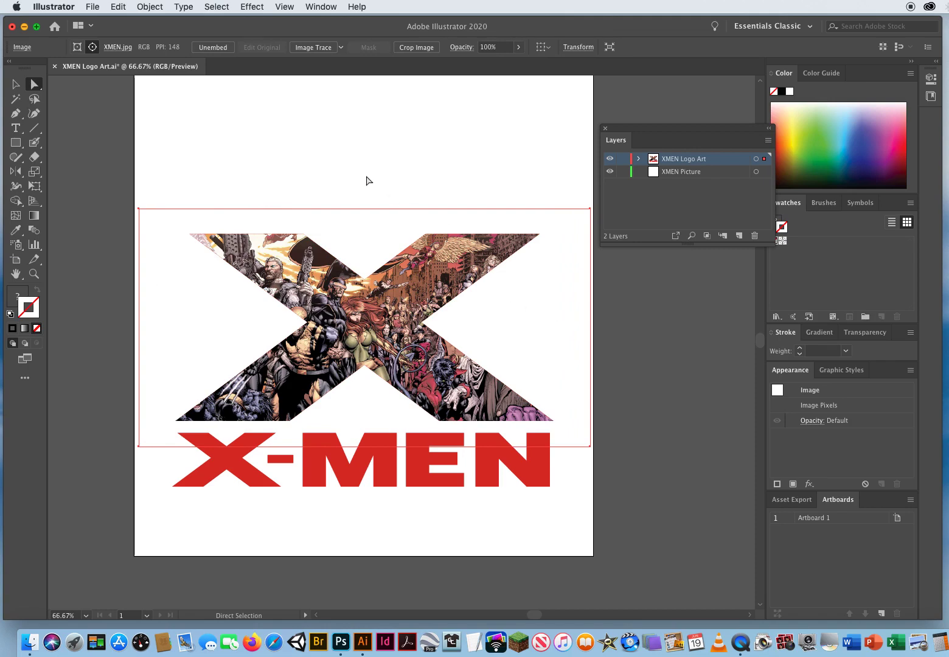
pyautogui.press('Right')
pyautogui.press('Right')
pyautogui.press('Right')
pyautogui.press('Right')
pyautogui.press('Right')
pyautogui.press('Right')
pyautogui.press('Right')
pyautogui.press('Right')
pyautogui.press('Right')
pyautogui.press('Right')
pyautogui.press('Right')
pyautogui.press('Right')
pyautogui.press('Right')
pyautogui.press('Right')
pyautogui.press('Right')
pyautogui.press('Right')
pyautogui.press('Right')
pyautogui.press('Right')
pyautogui.press('Right')
pyautogui.press('Right')
pyautogui.press('Right')
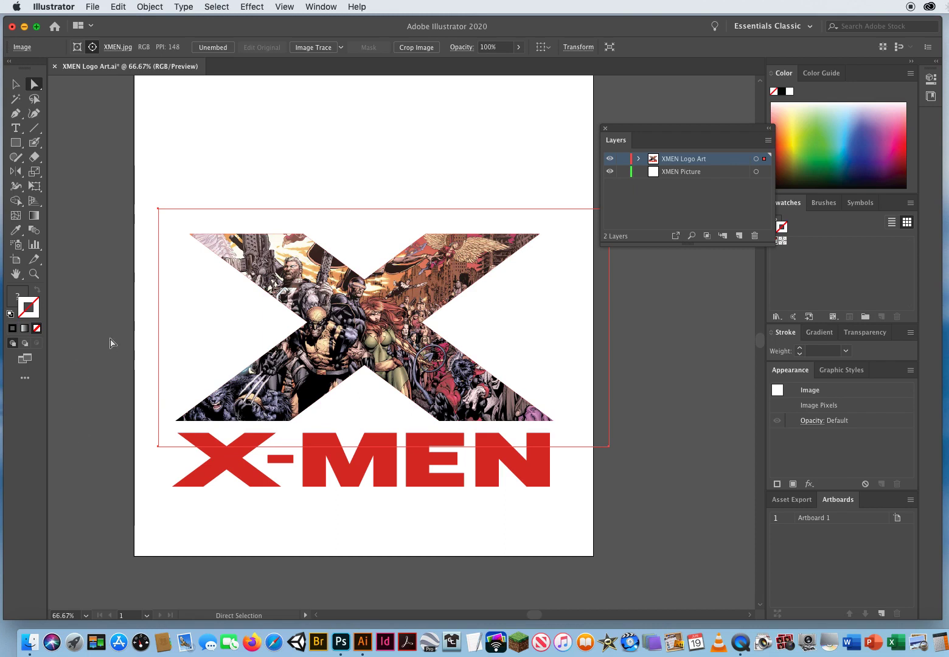
pyautogui.click(283, 162)
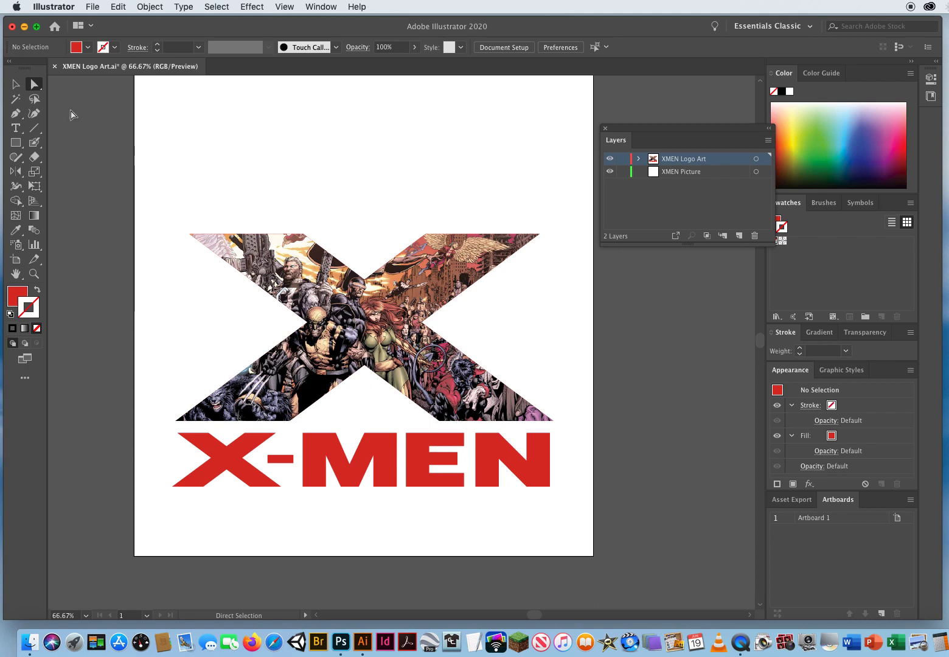
pyautogui.click(16, 86)
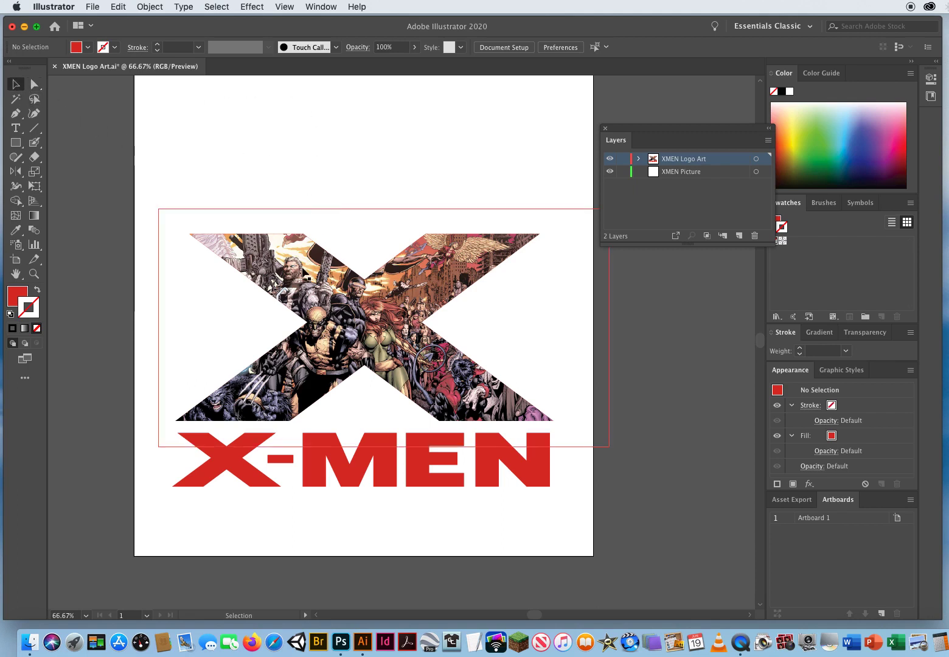
# Step: Edit the clip group's contents and nudge the comic photo one step down and one step right
pyautogui.click(341, 308)
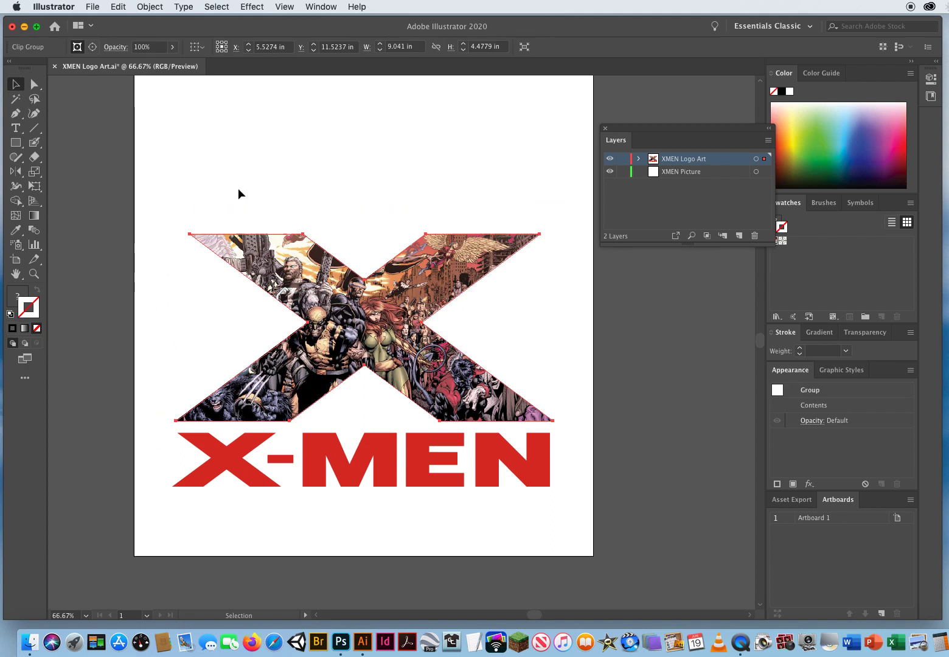
pyautogui.click(350, 160)
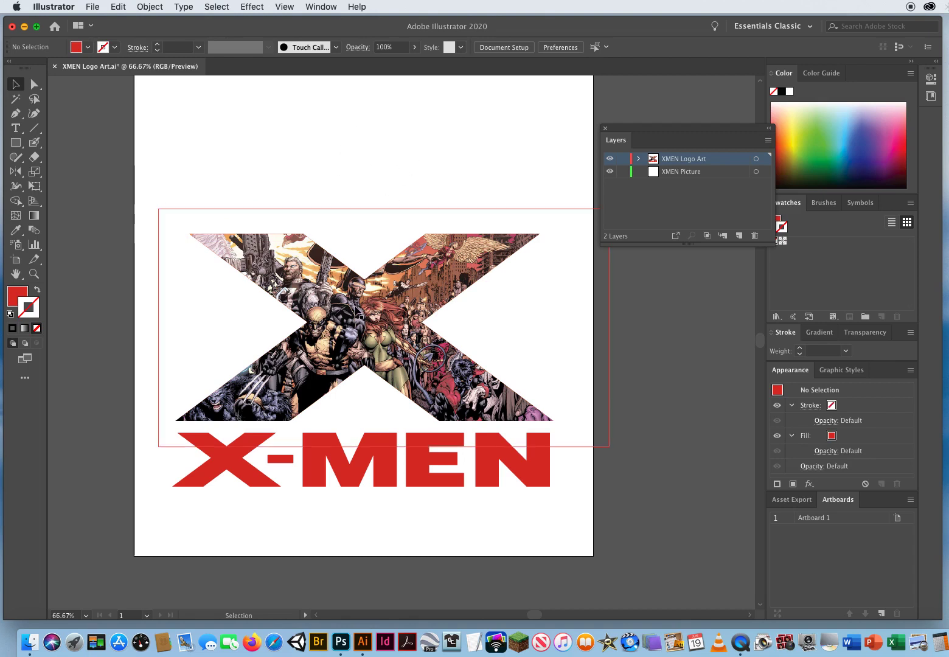
pyautogui.click(356, 310)
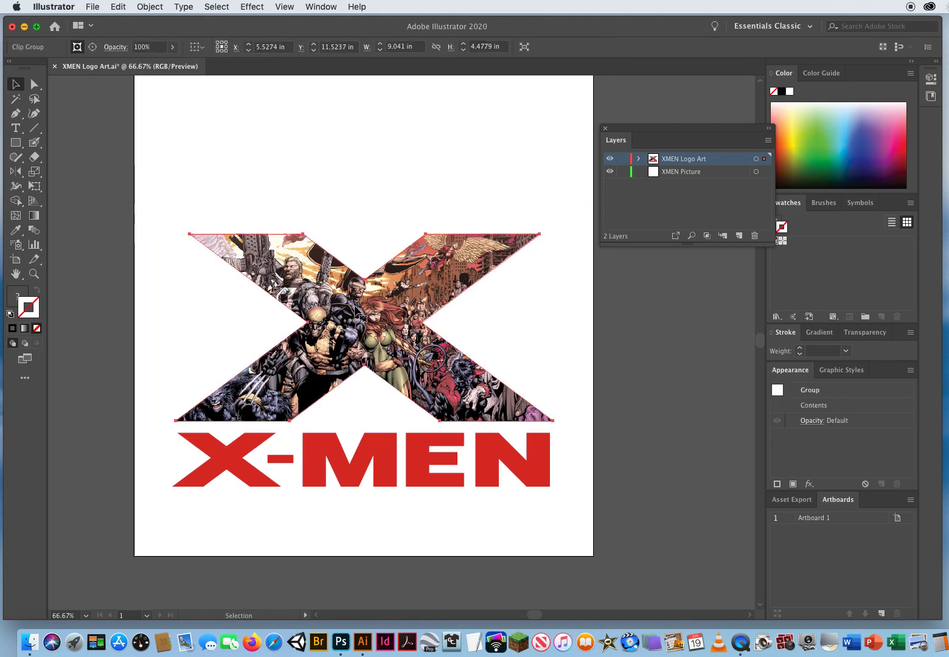
pyautogui.click(93, 49)
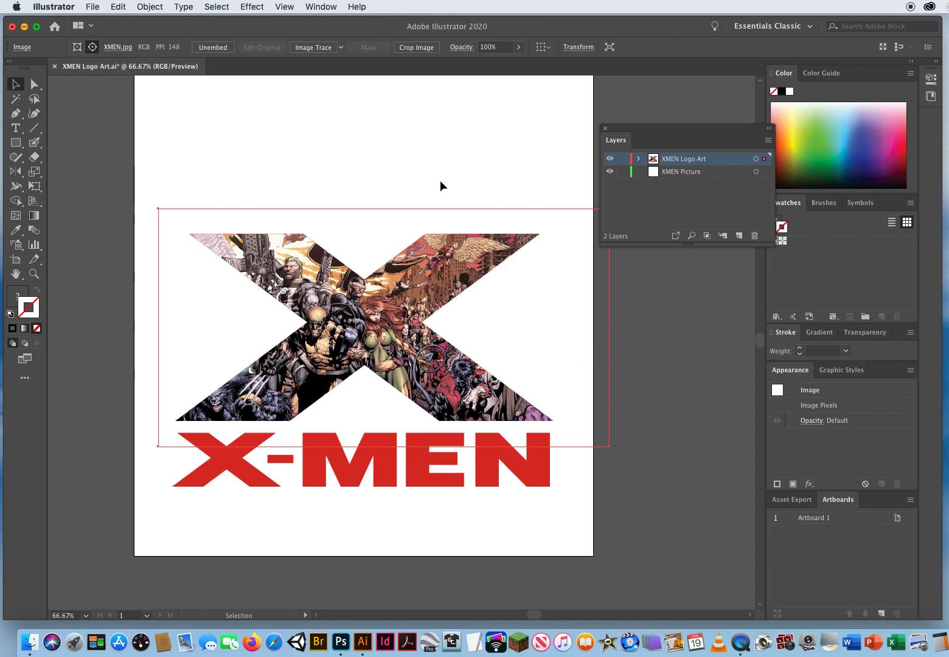
pyautogui.press('Down')
pyautogui.press('Down')
pyautogui.press('Down')
pyautogui.press('Down')
pyautogui.press('Down')
pyautogui.press('Down')
pyautogui.press('Down')
pyautogui.press('Down')
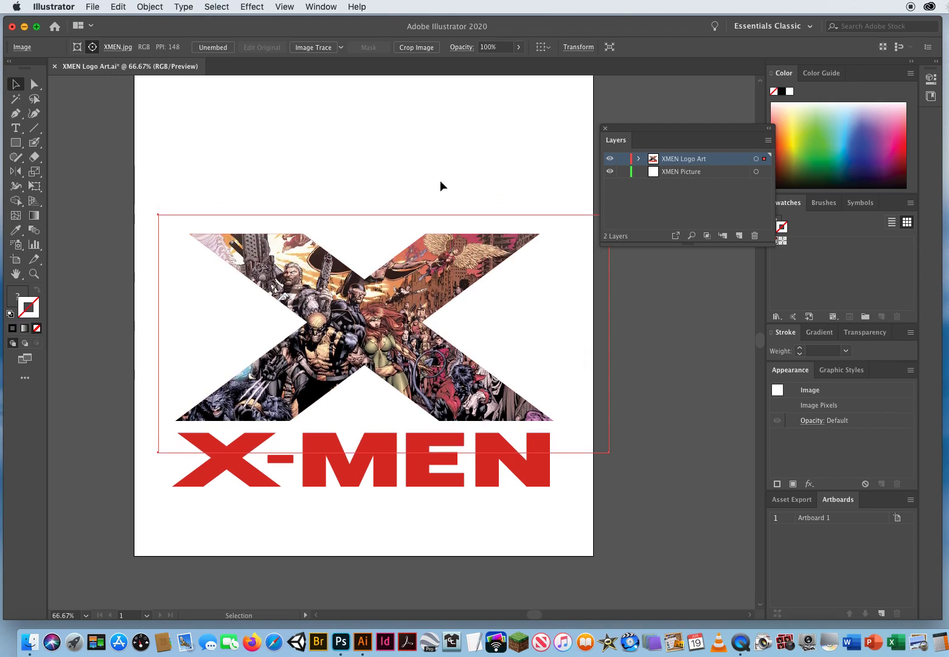
pyautogui.press('Right')
pyautogui.press('Right')
pyautogui.press('Right')
pyautogui.press('Right')
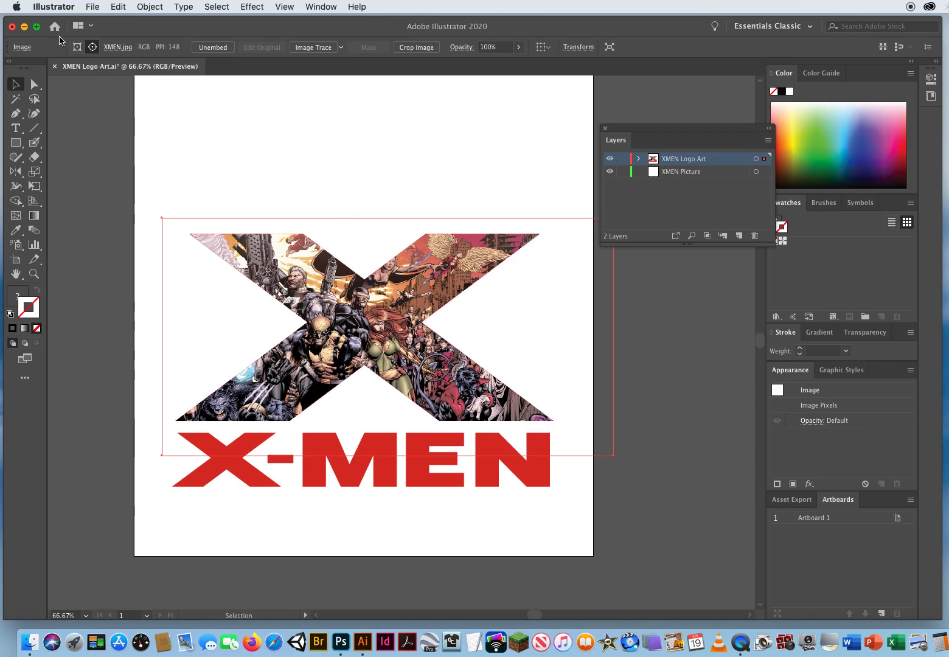
pyautogui.click(77, 48)
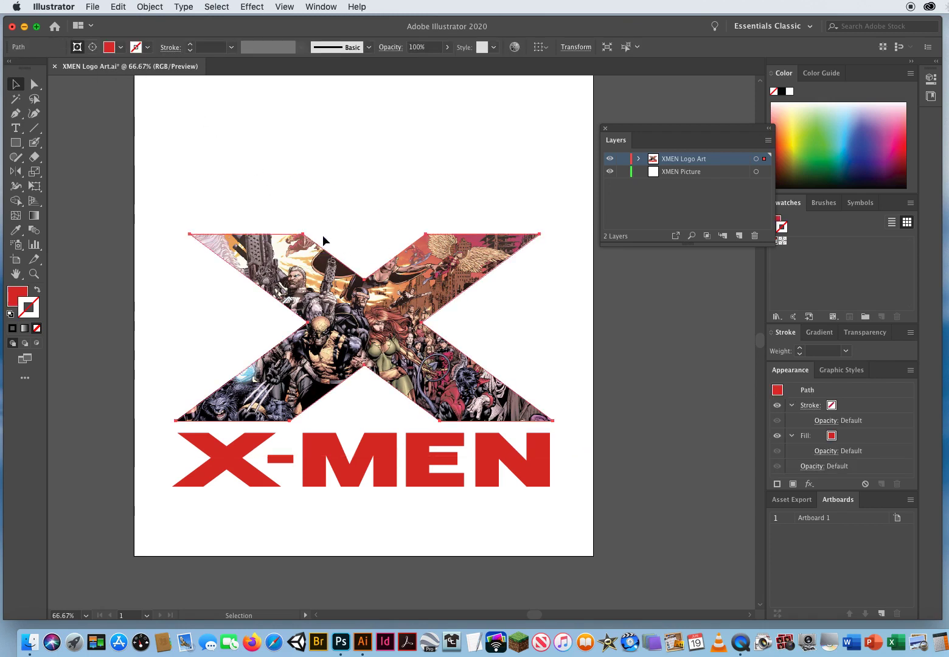
pyautogui.click(307, 163)
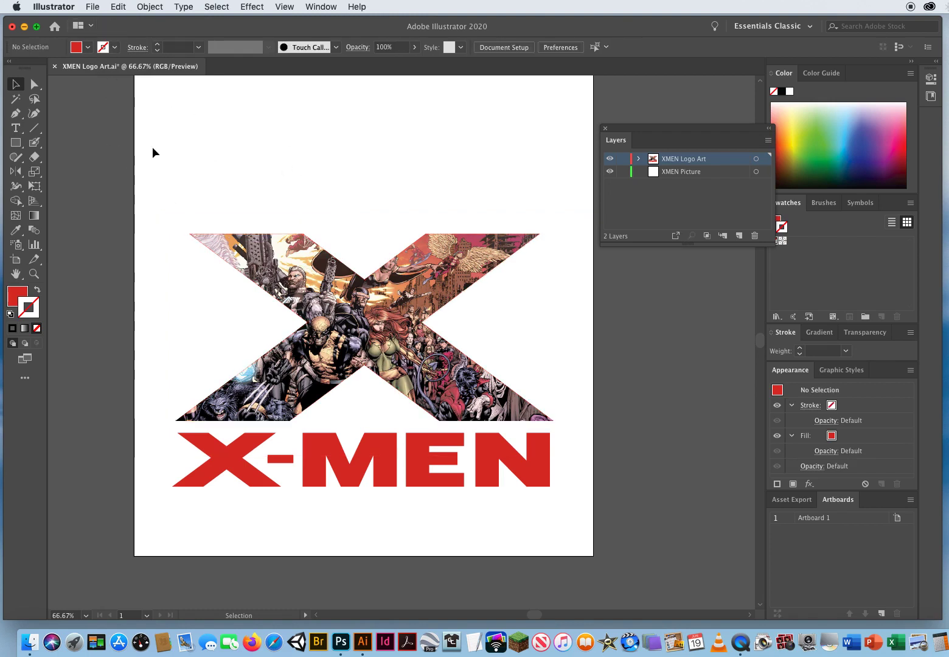
# Step: Drag the artboard's top edge down with the Artboard tool to sit just above the X
pyautogui.click(34, 273)
pyautogui.keyDown('alt'); pyautogui.click(429, 347); pyautogui.keyUp('alt')
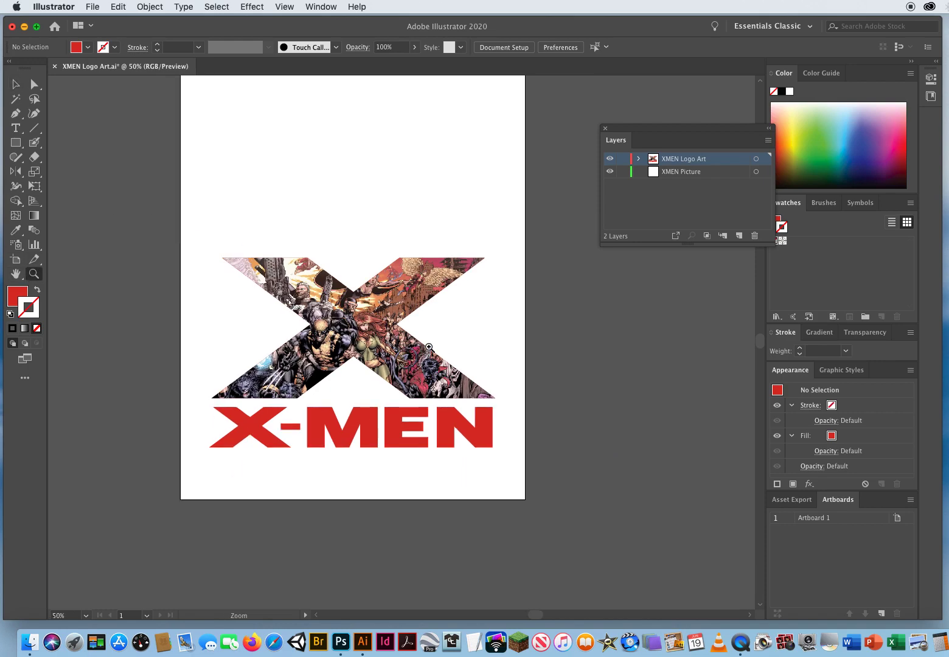
pyautogui.moveTo(421, 283); pyautogui.dragTo(426, 404)
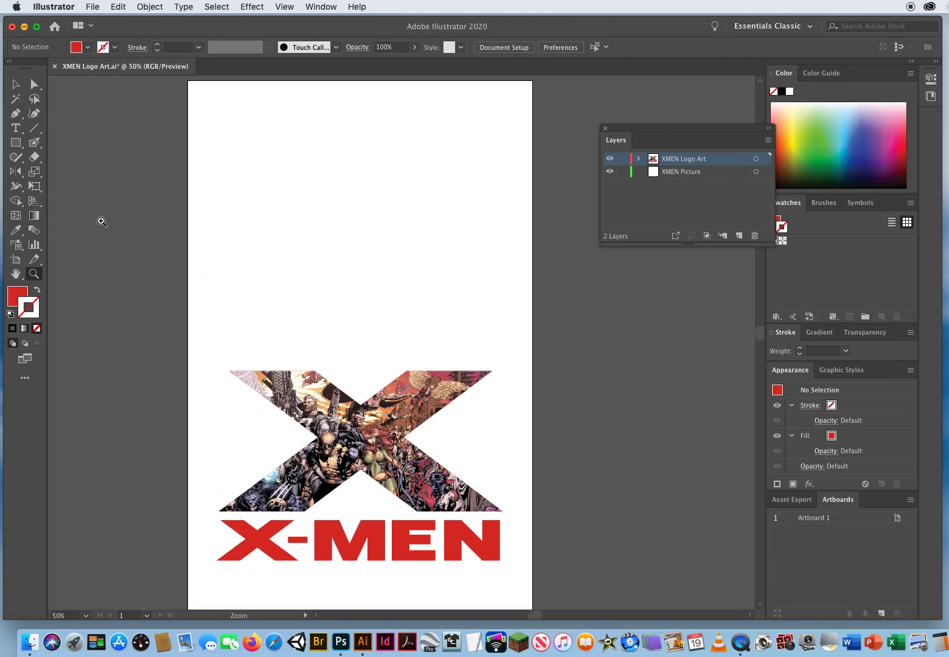
pyautogui.click(16, 262)
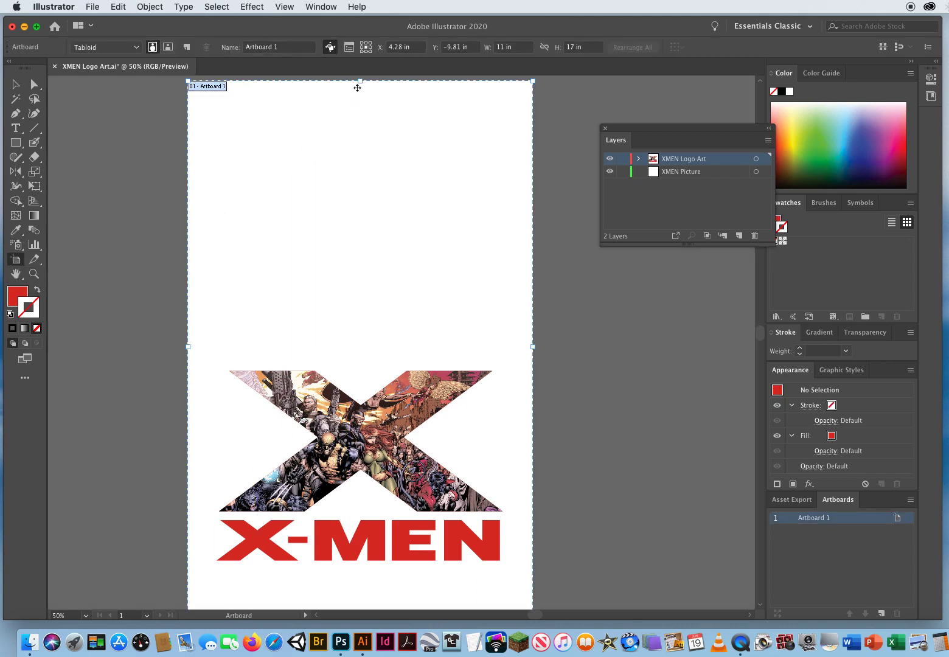
pyautogui.moveTo(361, 80); pyautogui.dragTo(362, 304)
pyautogui.click(15, 84)
pyautogui.scroll(-5, 327, 400)
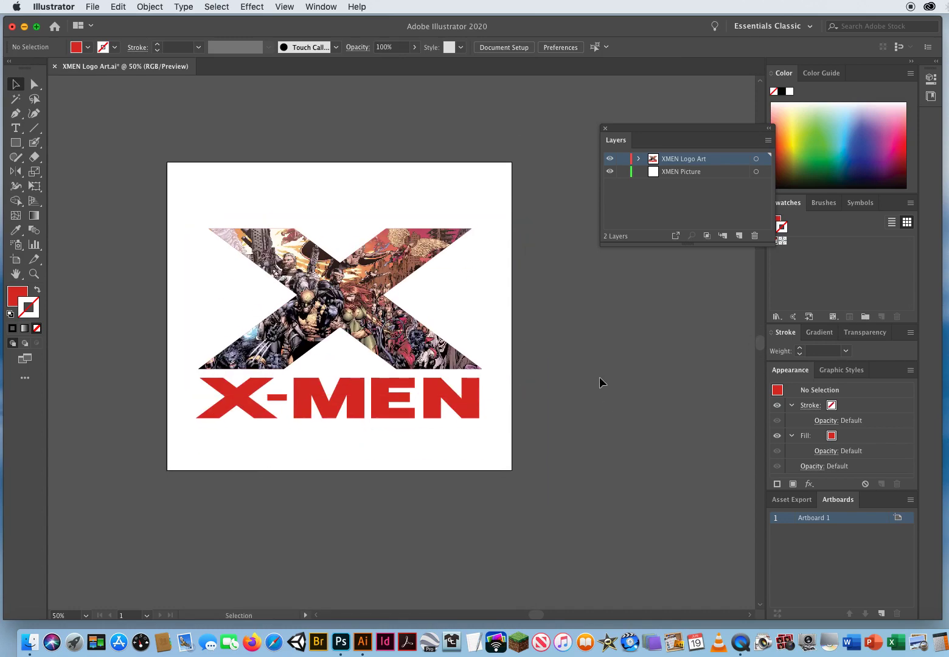
# Step: Expand the XMEN Logo Art layer to inspect its sublayers, then collapse it
pyautogui.moveTo(673, 128); pyautogui.dragTo(570, 129)
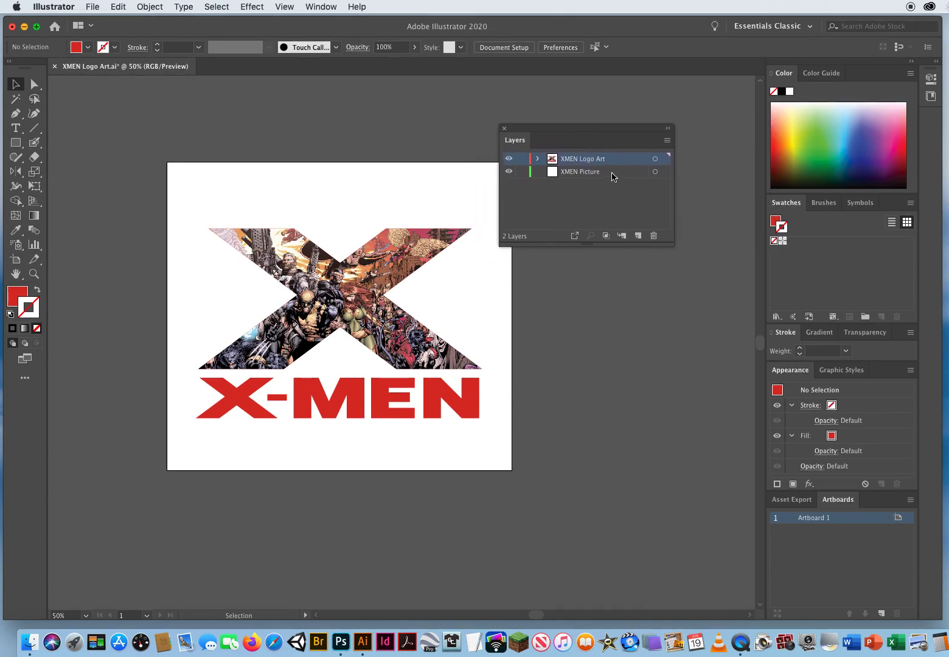
pyautogui.click(613, 176)
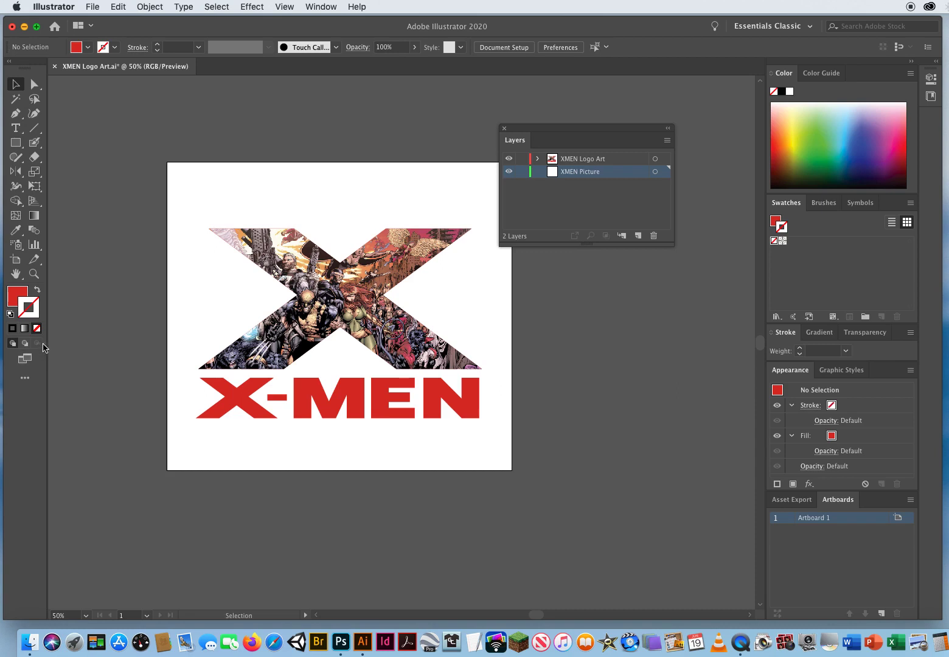
pyautogui.click(620, 161)
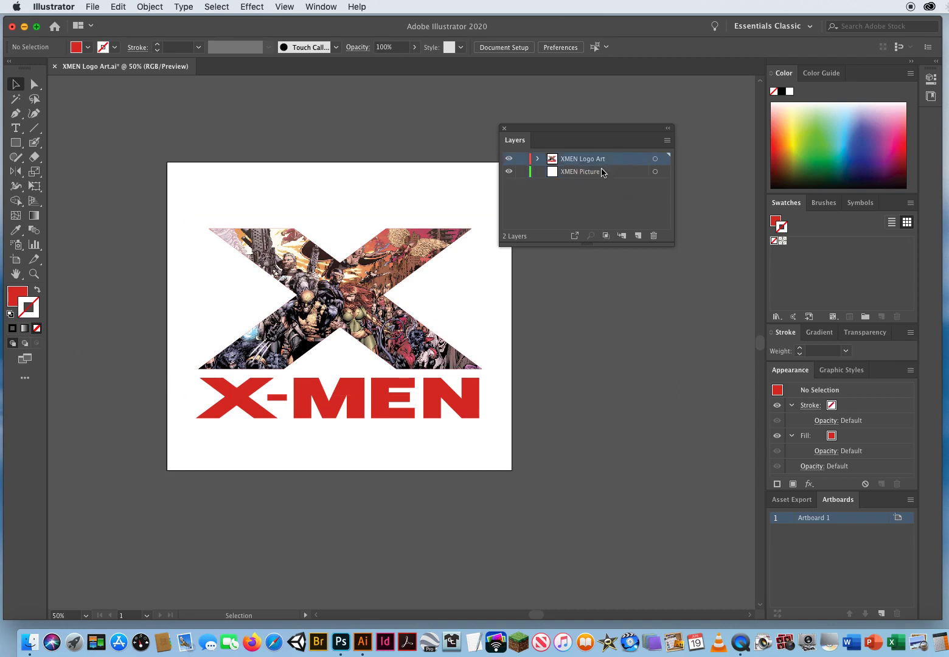
pyautogui.moveTo(565, 132); pyautogui.dragTo(591, 135)
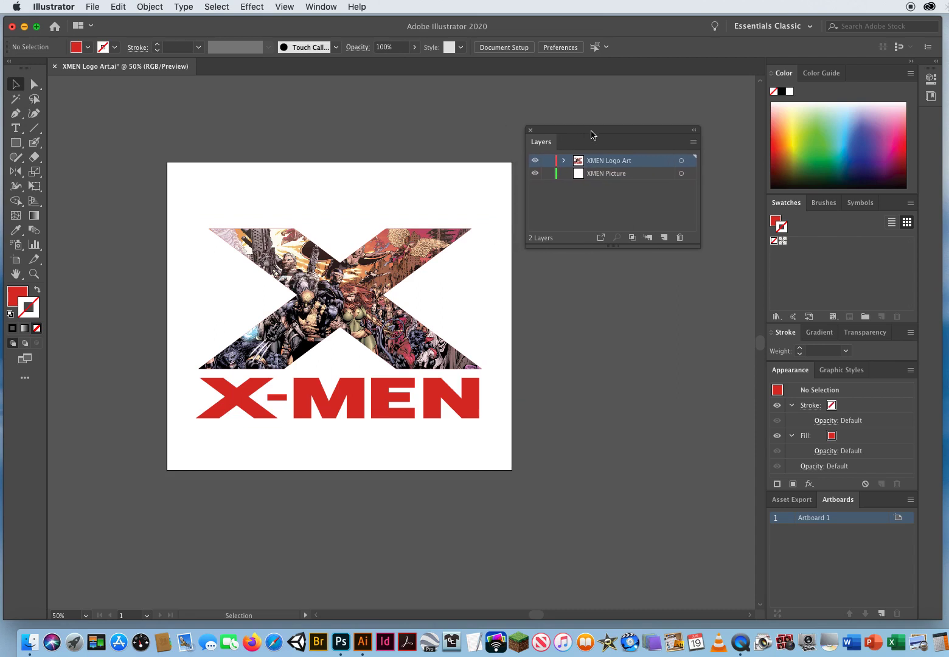
pyautogui.click(565, 162)
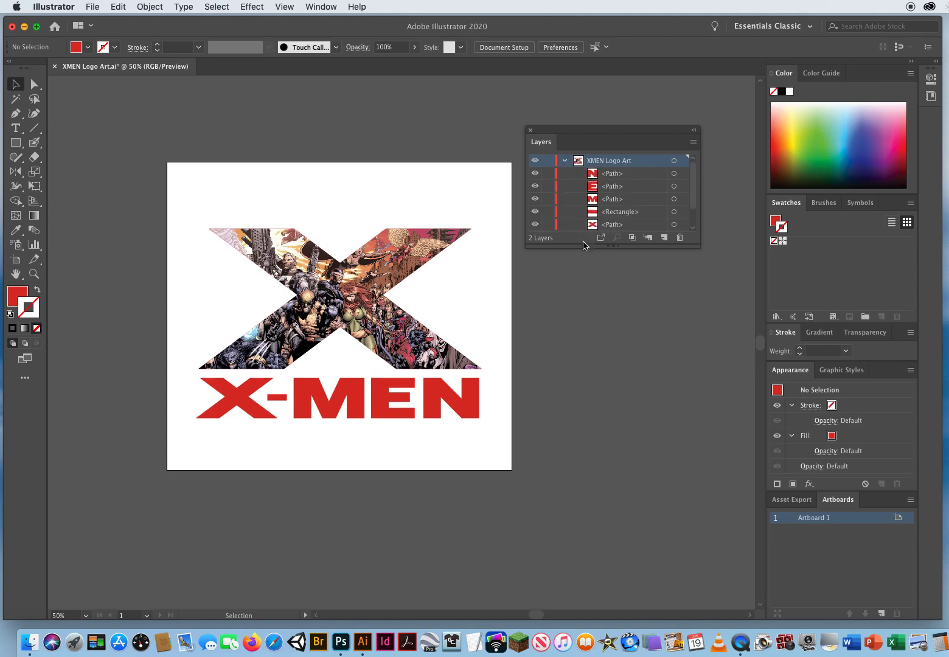
pyautogui.moveTo(581, 247); pyautogui.dragTo(581, 393)
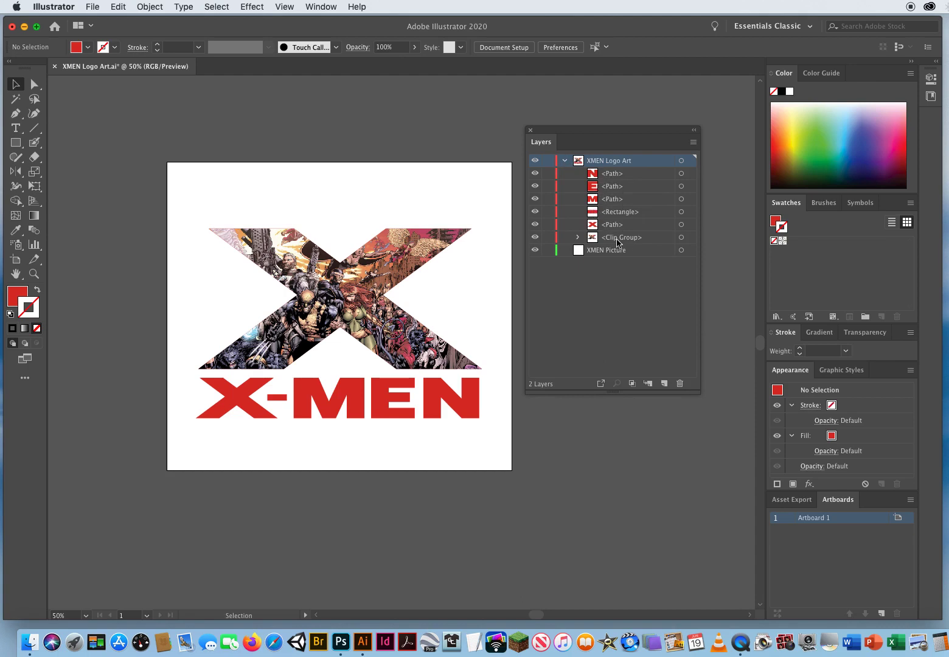
pyautogui.click(565, 161)
# Step: Delete the XMEN Picture layer by dragging it to the trash
pyautogui.click(570, 173)
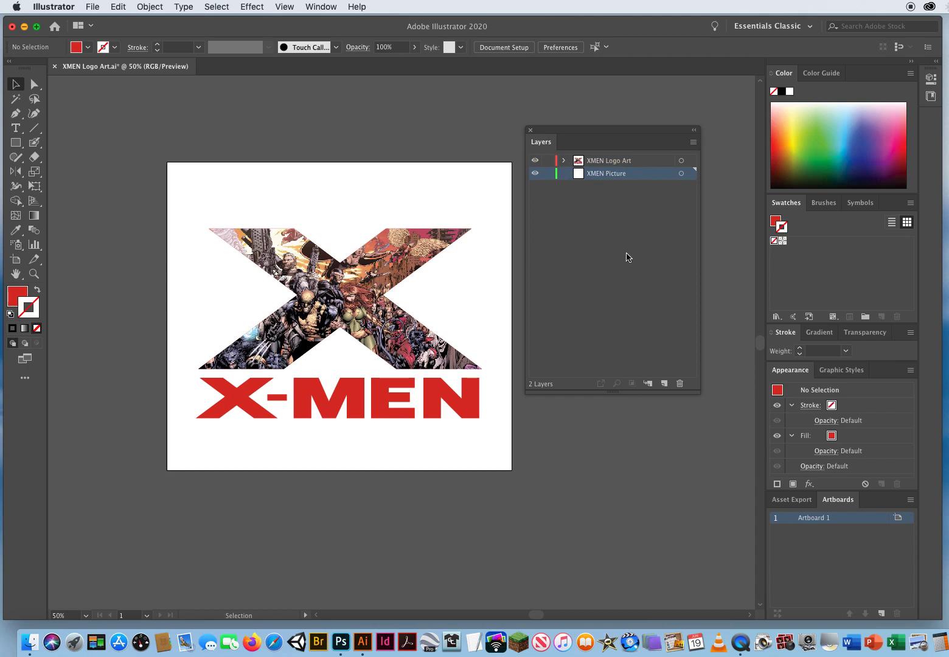
pyautogui.moveTo(612, 392); pyautogui.dragTo(611, 275)
pyautogui.moveTo(613, 176); pyautogui.dragTo(680, 266)
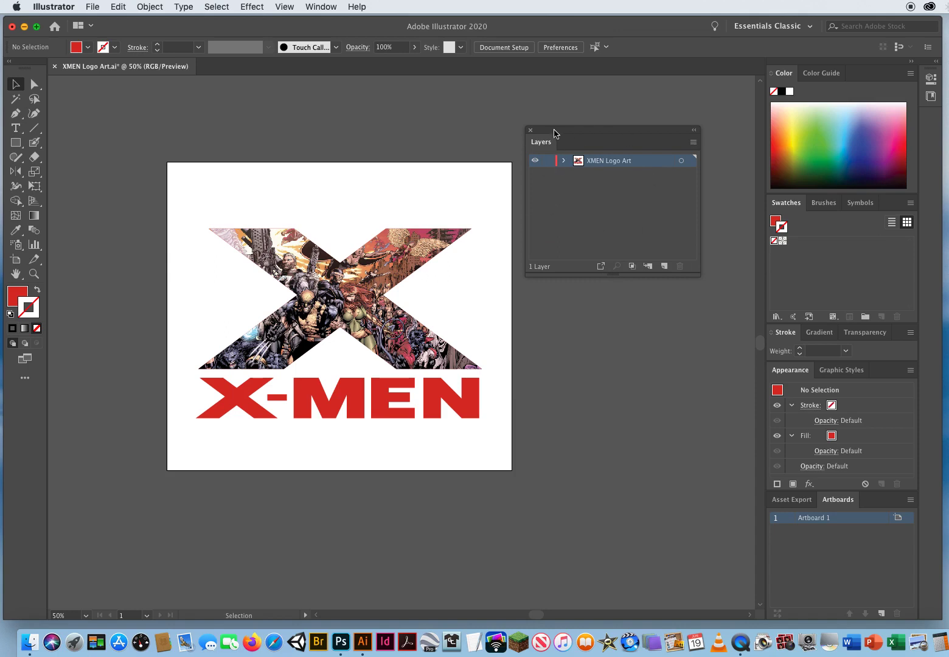
pyautogui.moveTo(552, 133); pyautogui.dragTo(563, 128)
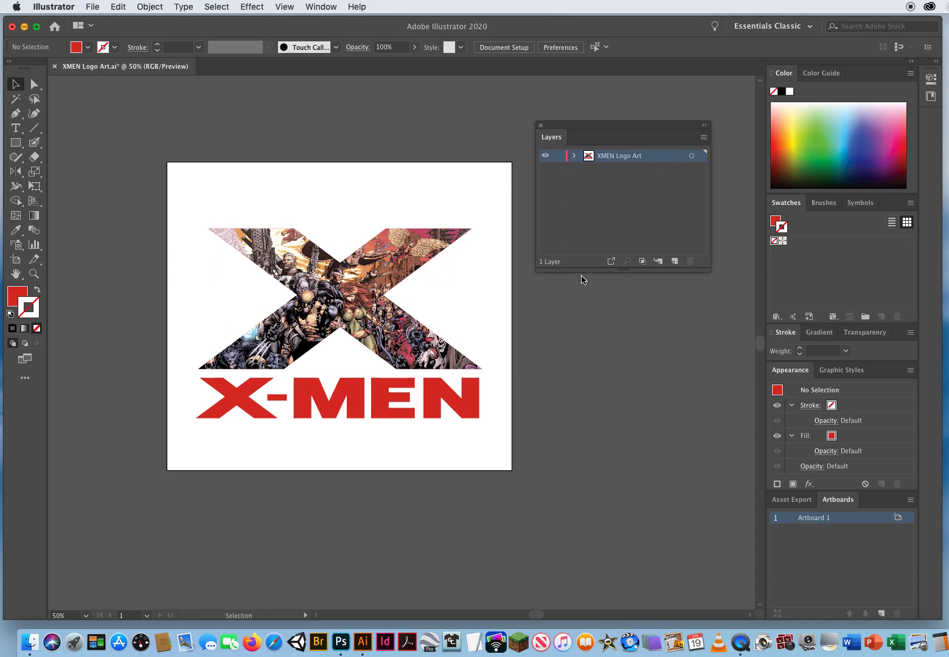